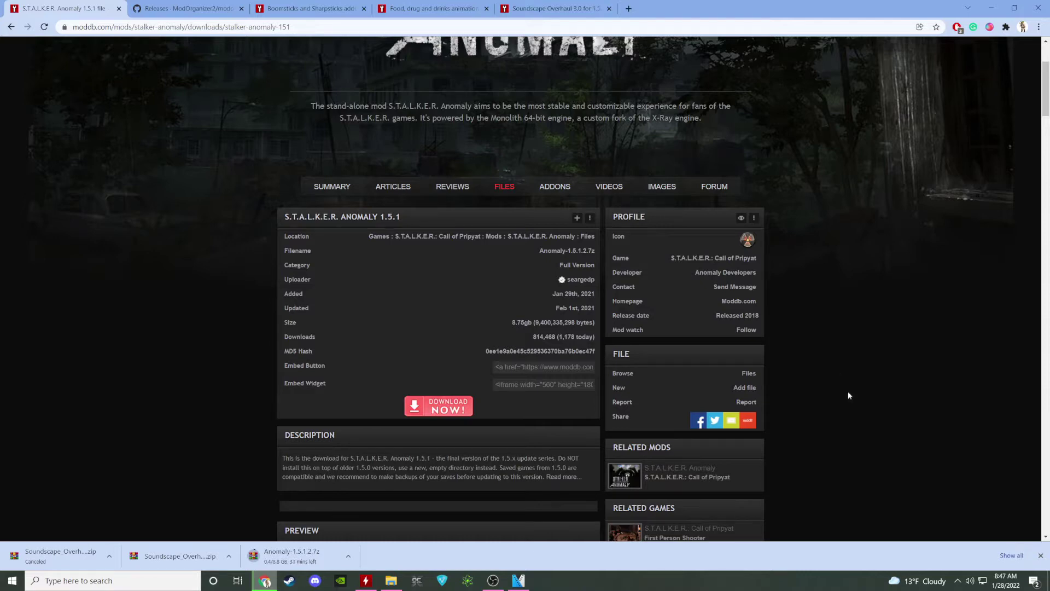
scroll(850, 392, up, 3)
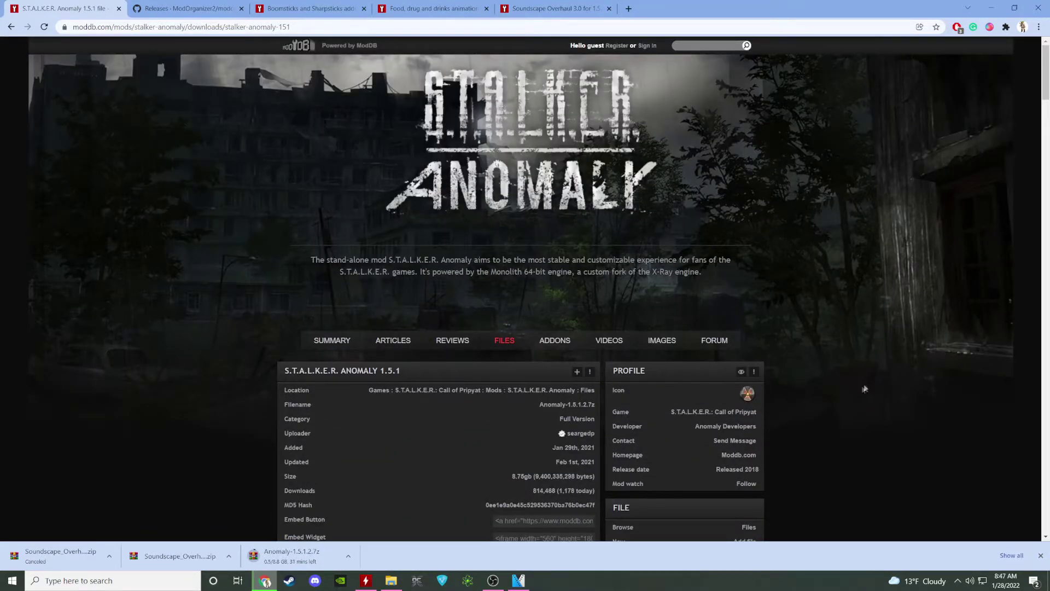
scroll(885, 354, down, 2)
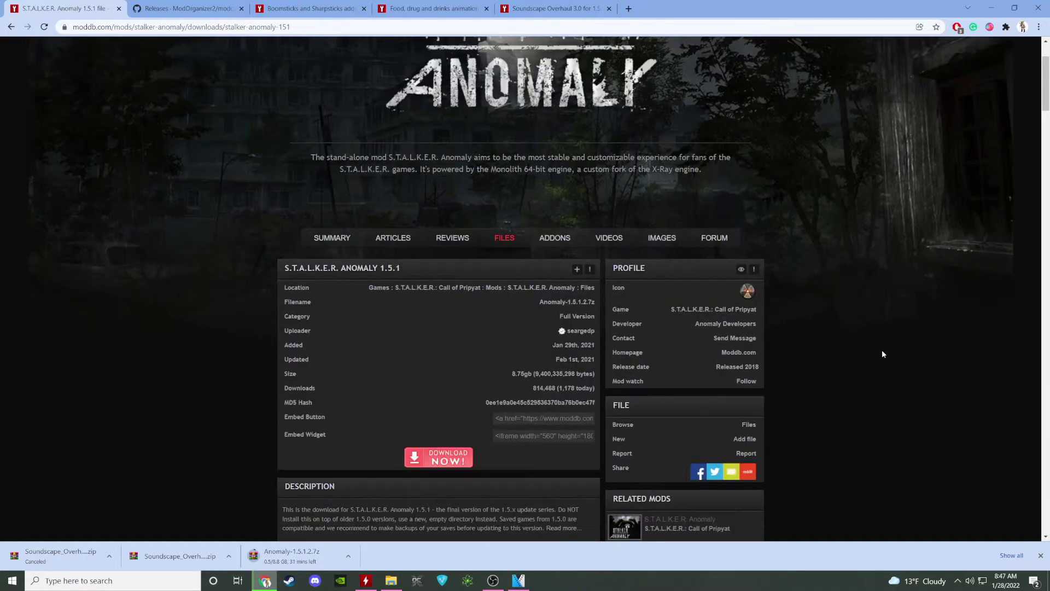
scroll(919, 218, up, 2)
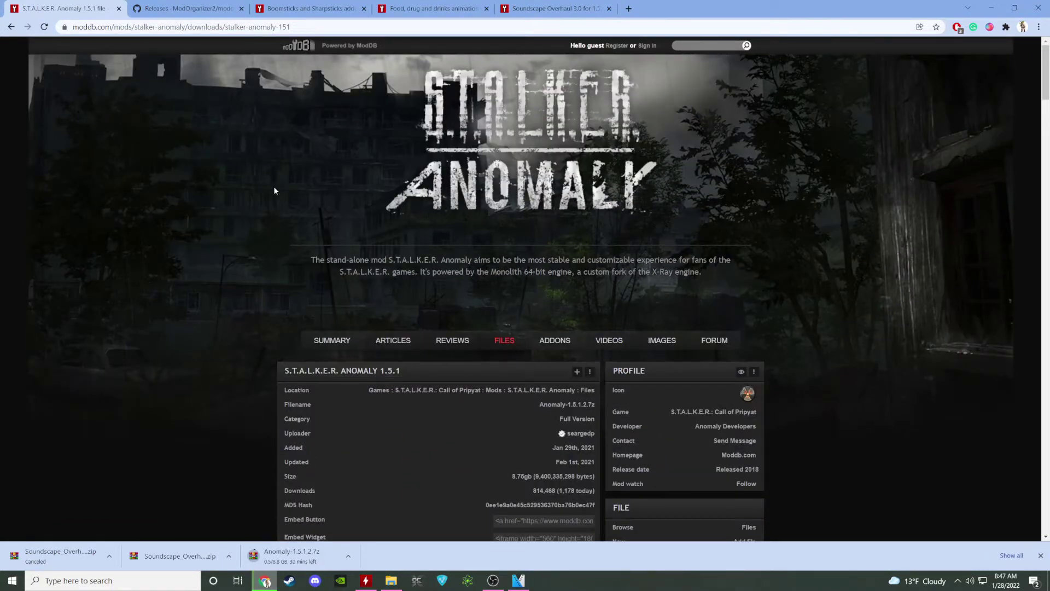
scroll(493, 108, down, 2)
scroll(498, 101, down, 1)
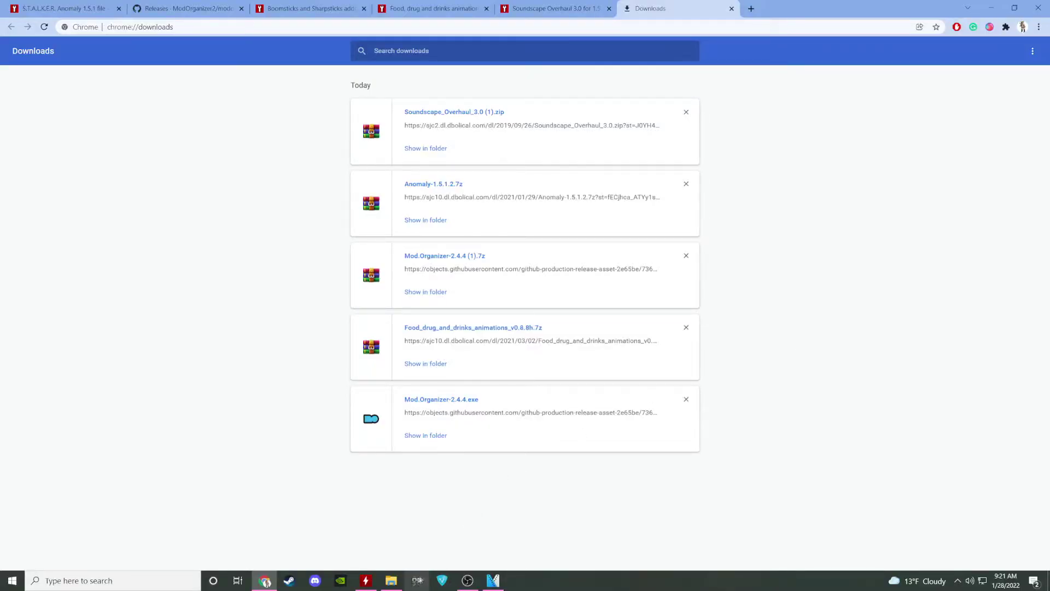
Switch to File Explorer and open the Anomaly folder on Local Disk (C:).
click(391, 581)
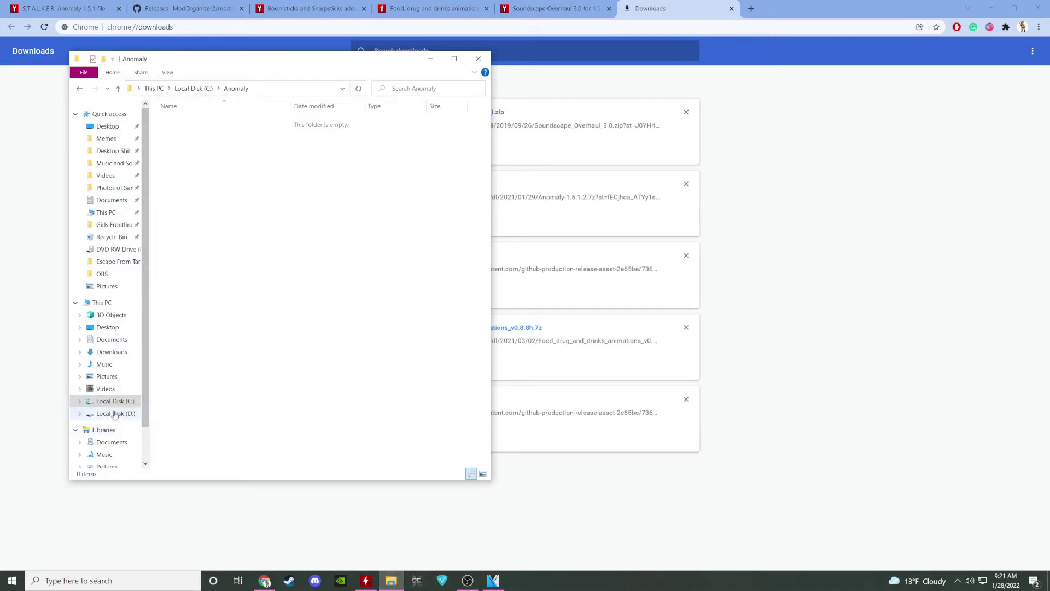
click(115, 401)
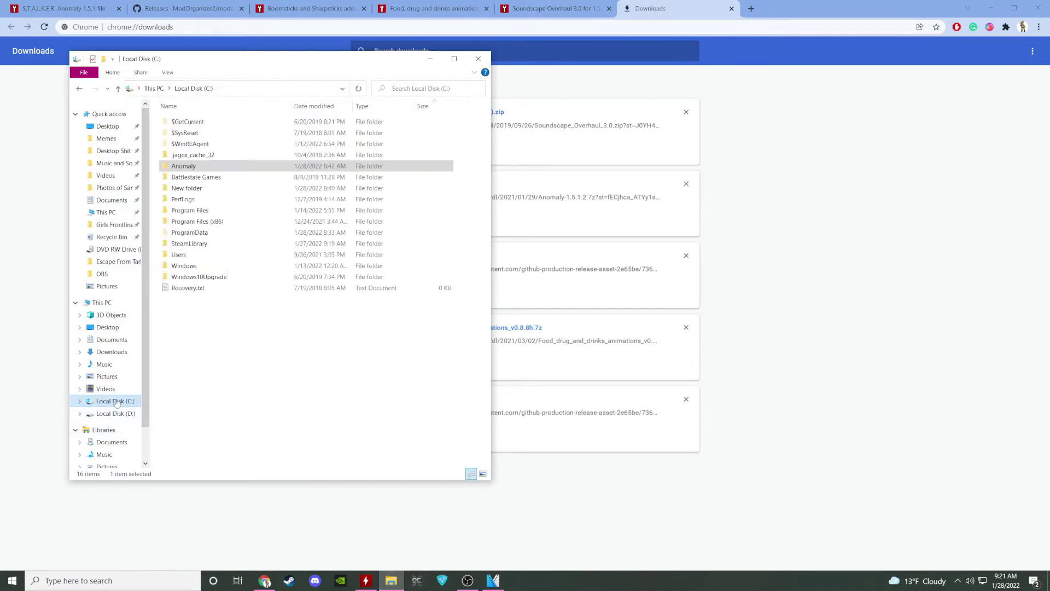
double_click(204, 170)
click(80, 88)
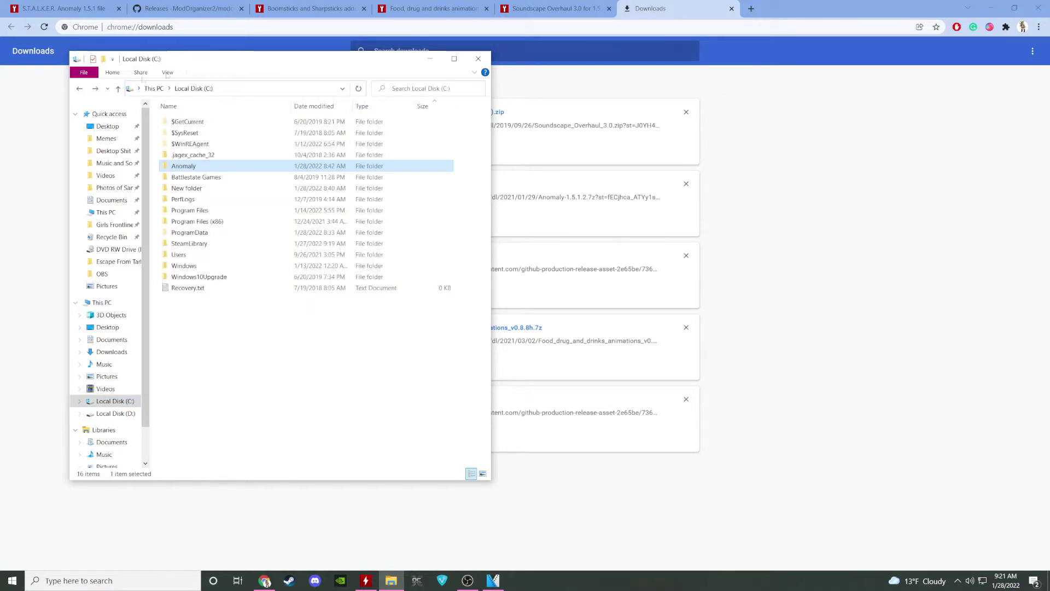
double_click(208, 166)
key(alt+F4)
Move Anomaly-1.5.1.2.7z from the Downloads folder into the Anomaly folder on drive C and extract its contents there.
drag(252, 63, 486, 173)
click(429, 221)
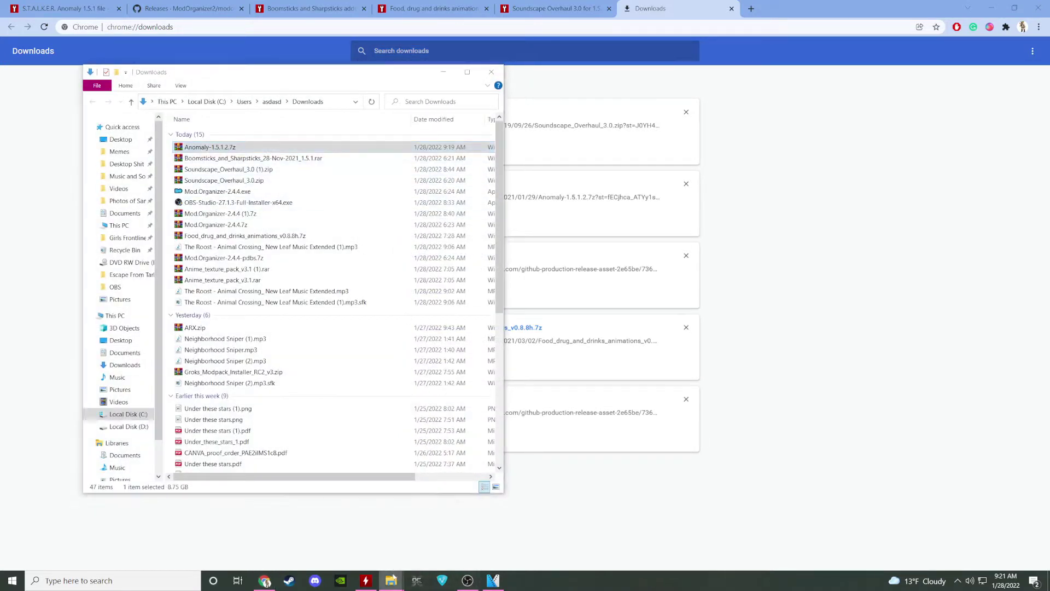
mouse_move(392, 580)
click(424, 528)
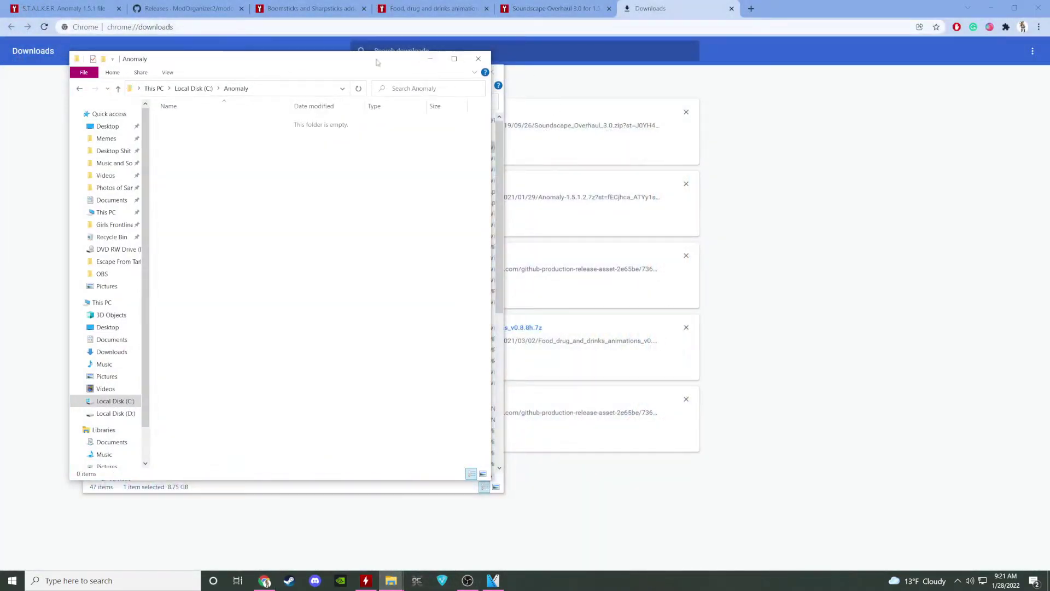
drag(377, 61, 824, 107)
drag(246, 146, 717, 193)
right_click(635, 166)
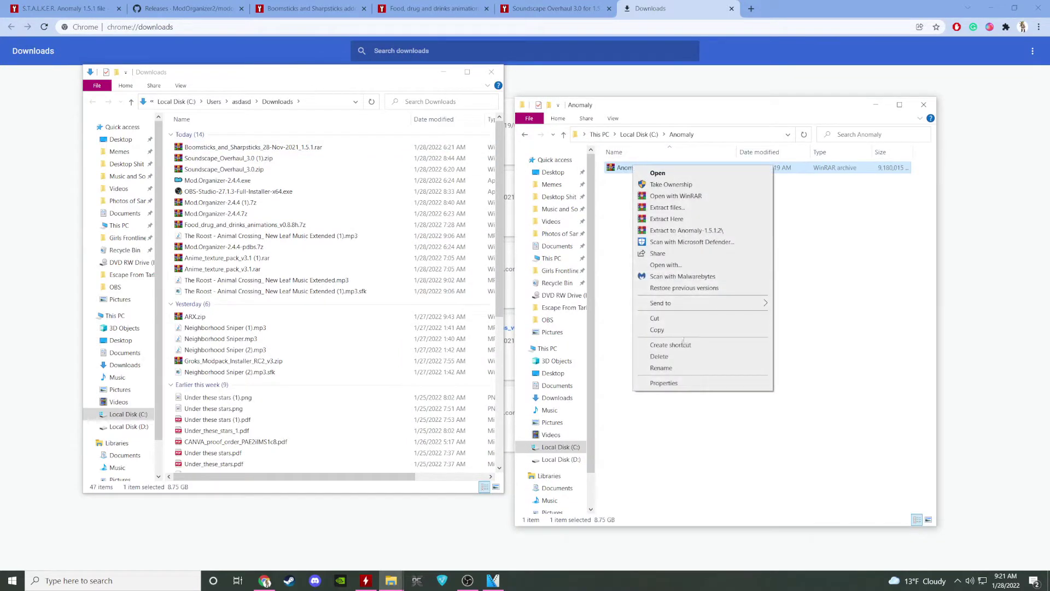
click(668, 219)
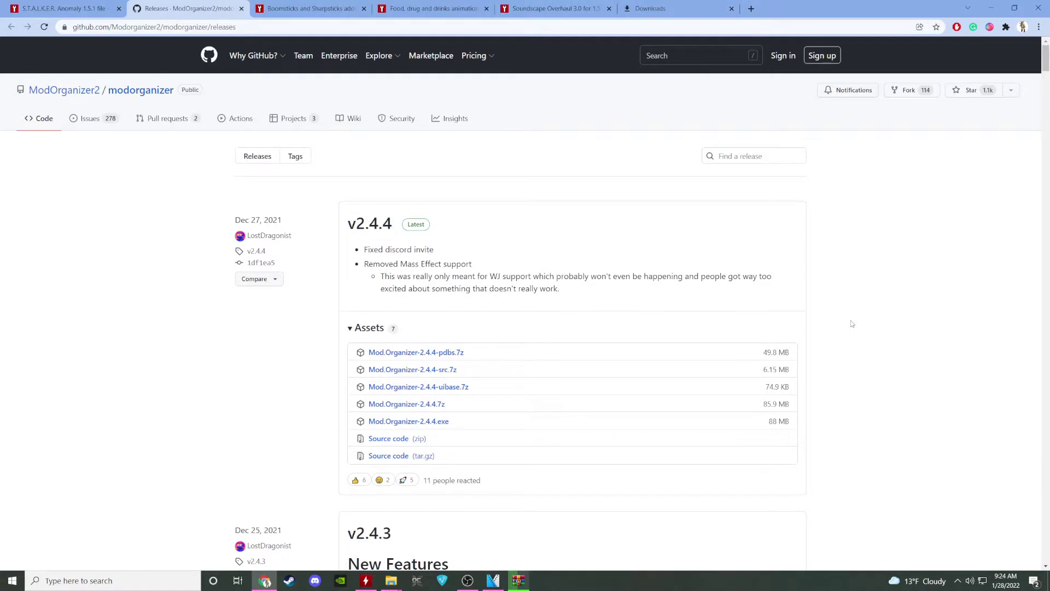
Download Mod.Organizer-2.4.4.7z from the v2.4.4 release assets, and minimize the browser.
click(407, 404)
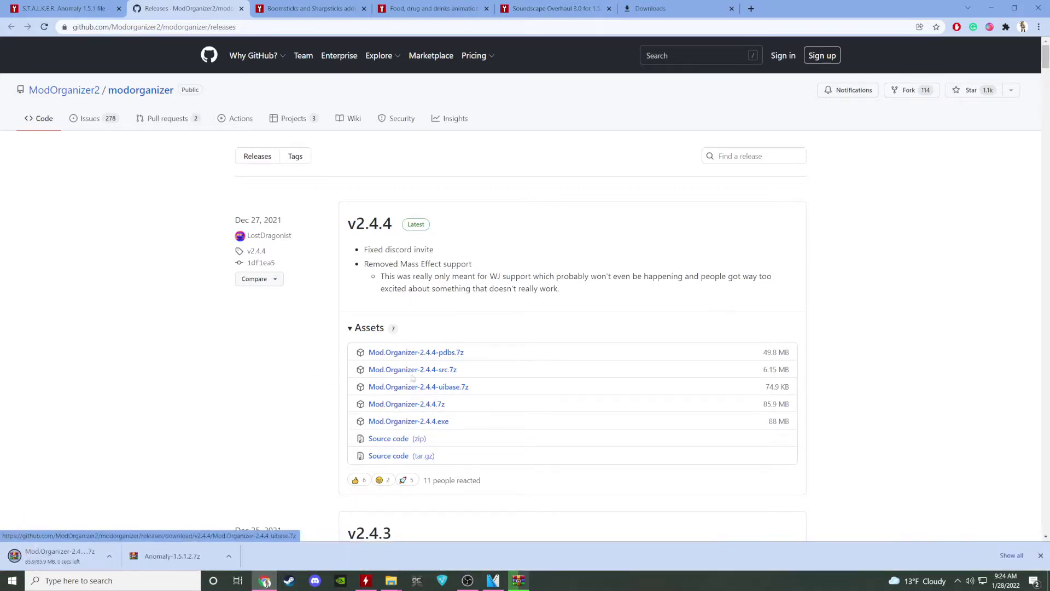
click(109, 556)
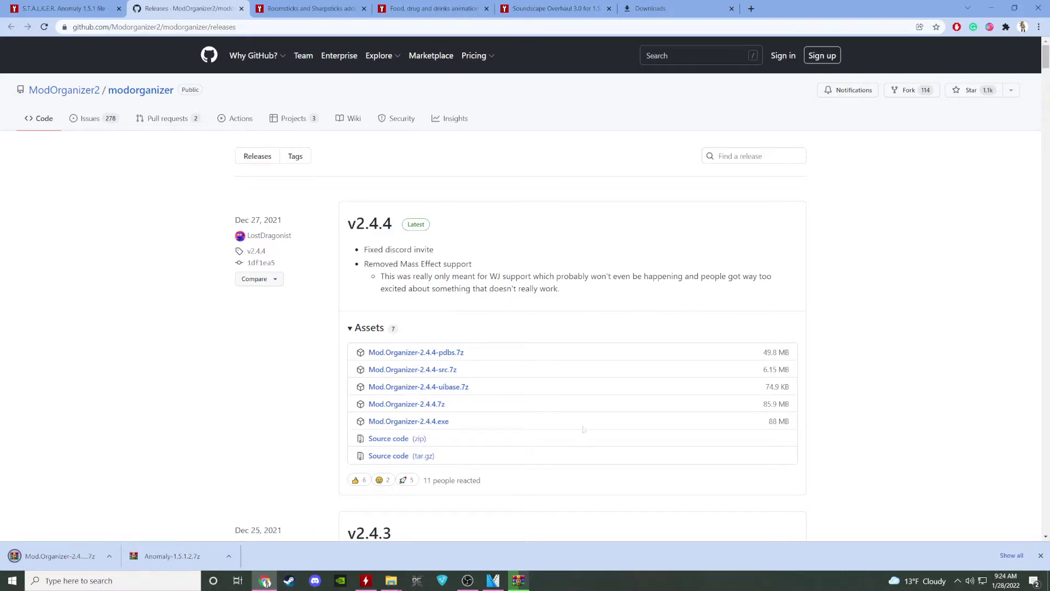
click(991, 8)
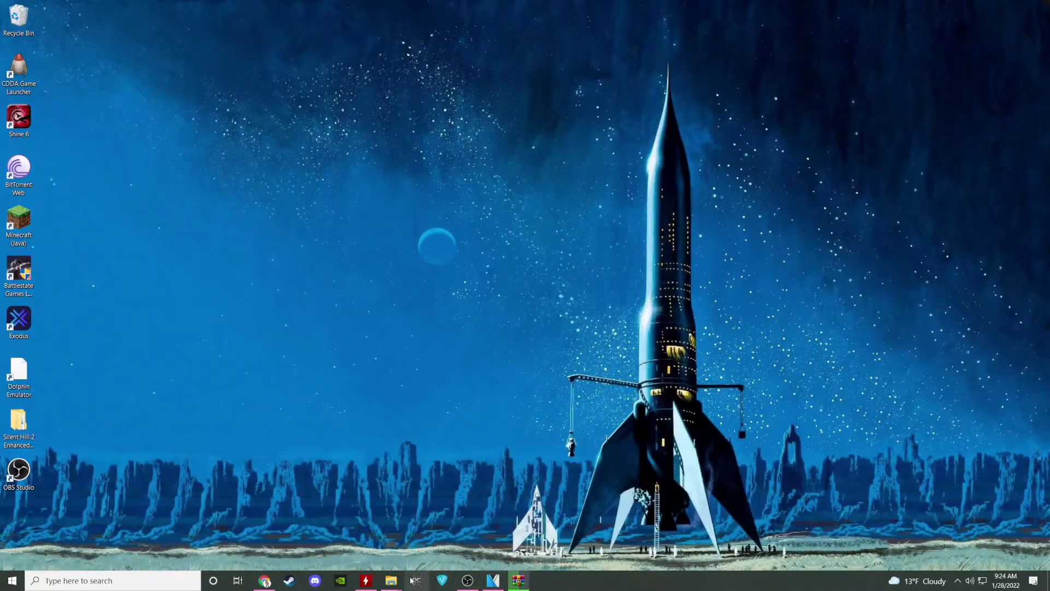
Create a desktop folder named MO2 and place it below the OBS Studio icon.
right_click(356, 346)
mouse_move(395, 445)
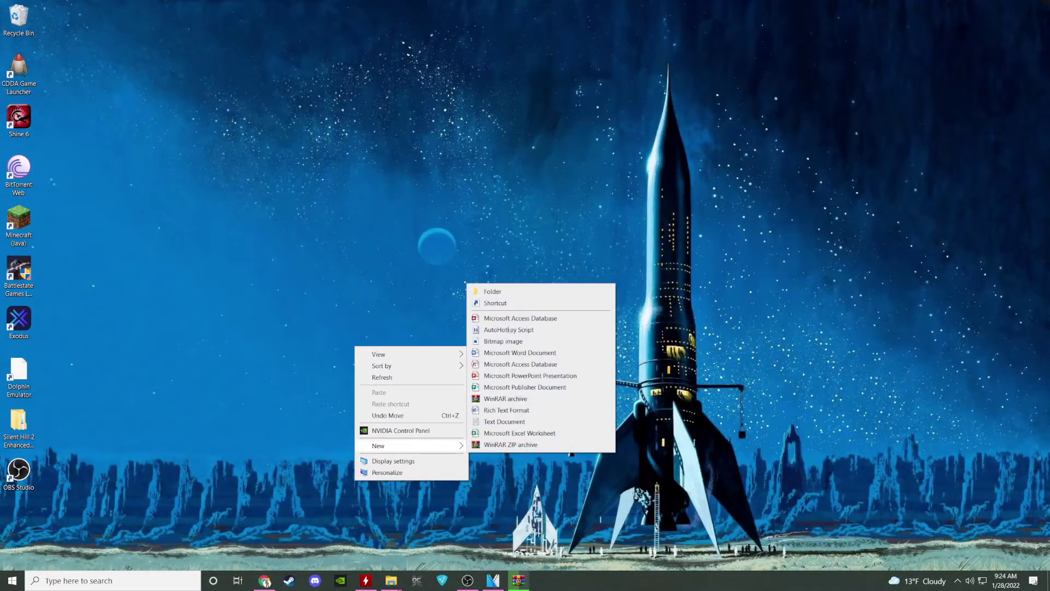
click(513, 291)
text(MOD)
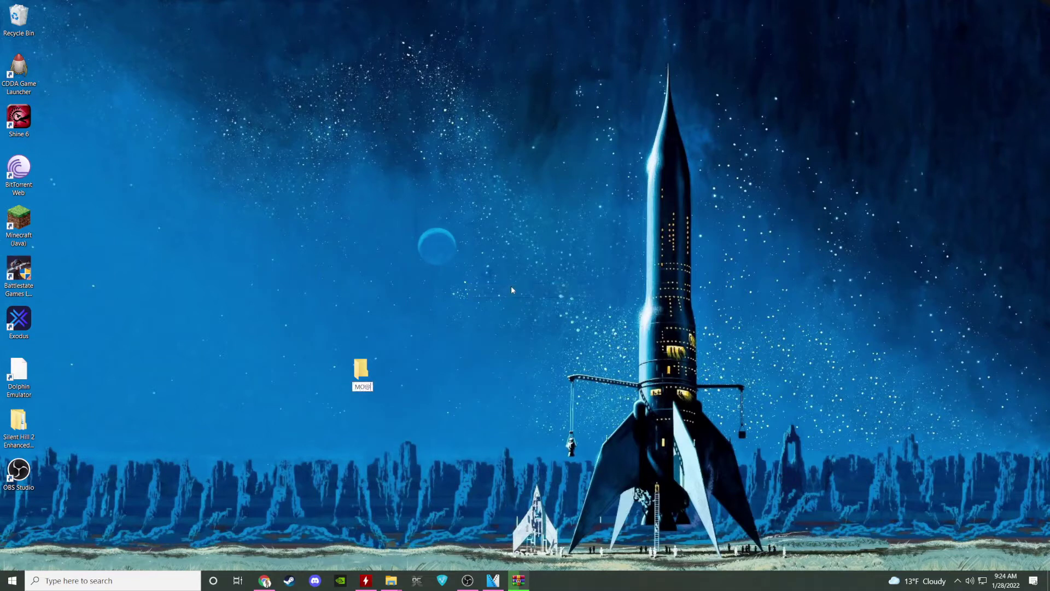
key(BackSpace)
text(2)
key(Return)
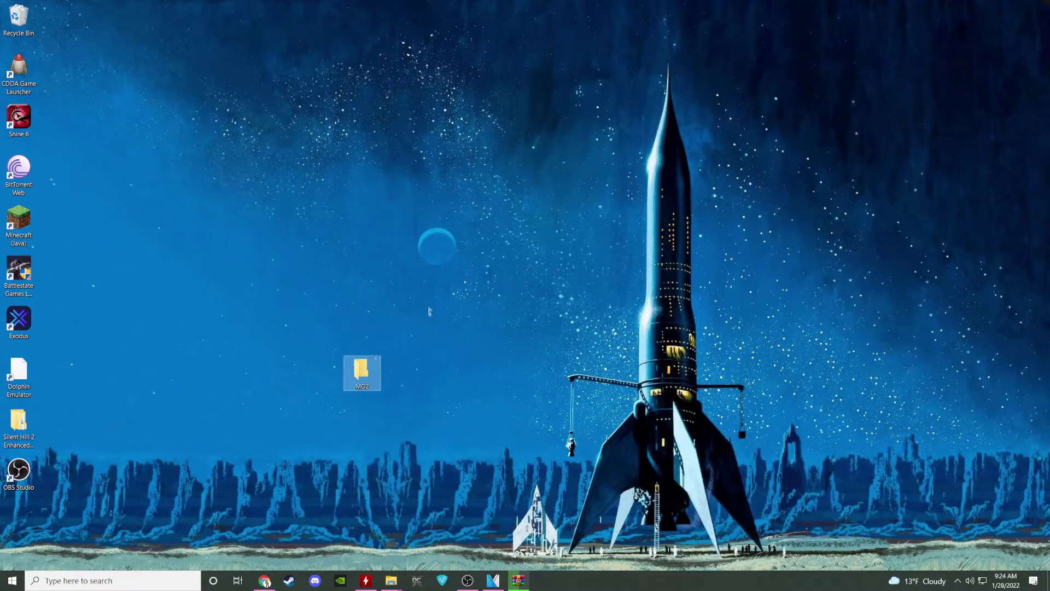
drag(360, 373, 27, 528)
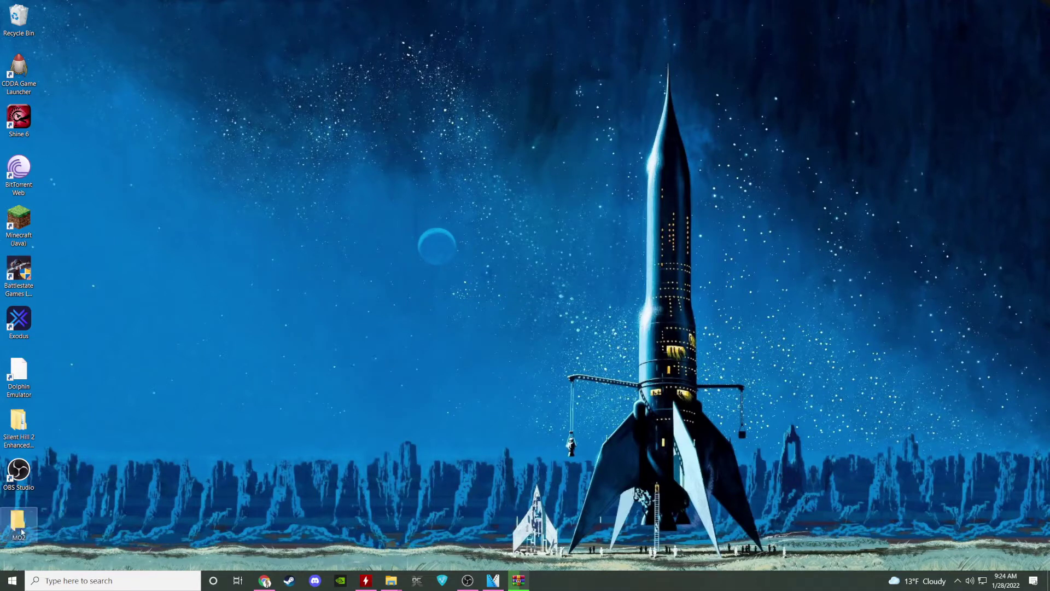
Open the MO2 folder and move Mod.Organizer-2.4.4.exe into it from the Downloads folder.
mouse_move(473, 587)
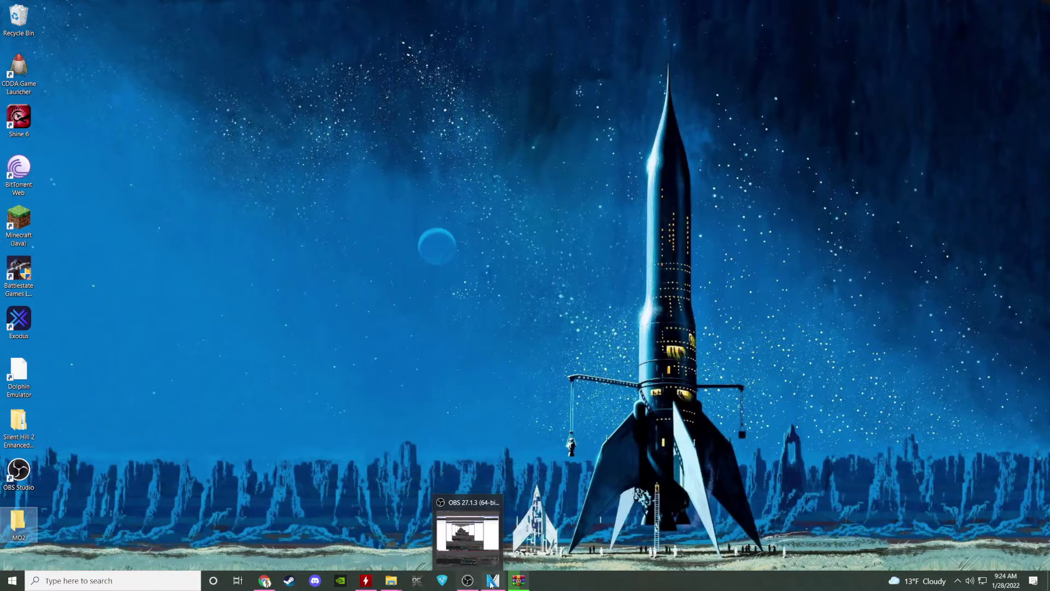
mouse_move(392, 580)
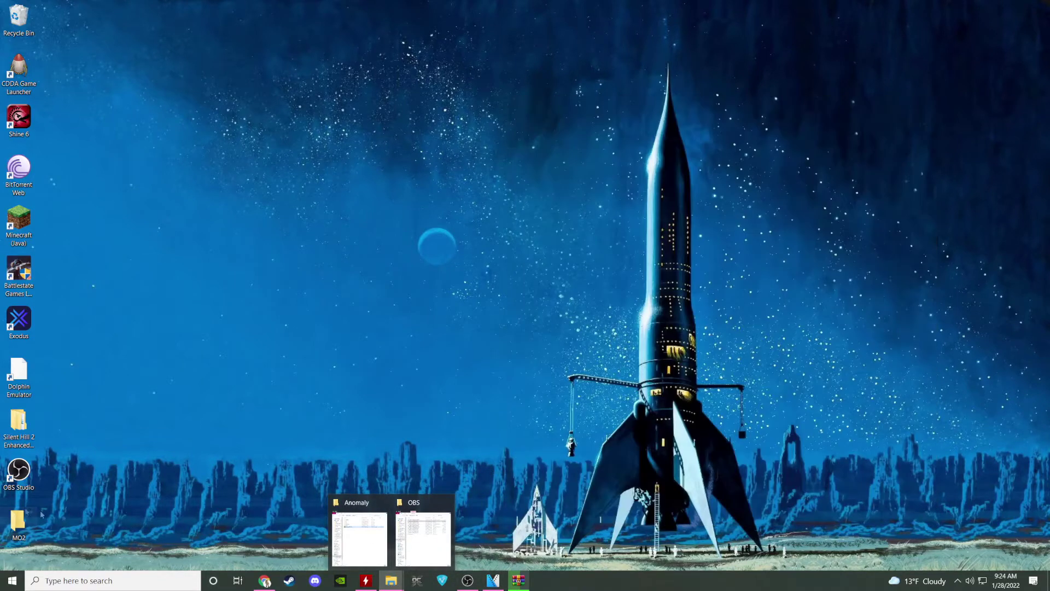
double_click(17, 519)
drag(711, 111, 268, 107)
click(265, 580)
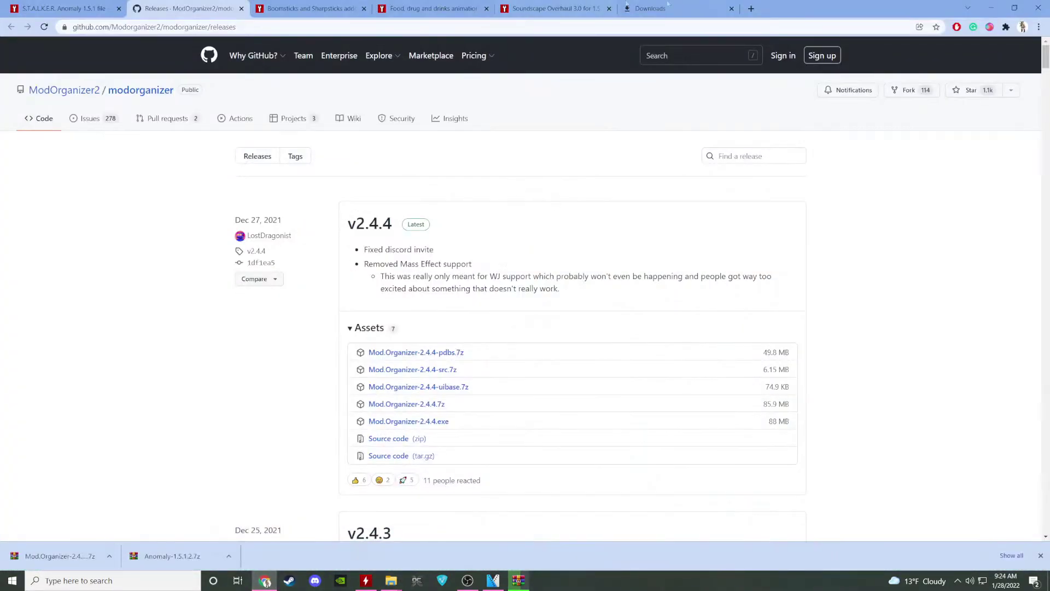
key(ctrl+j)
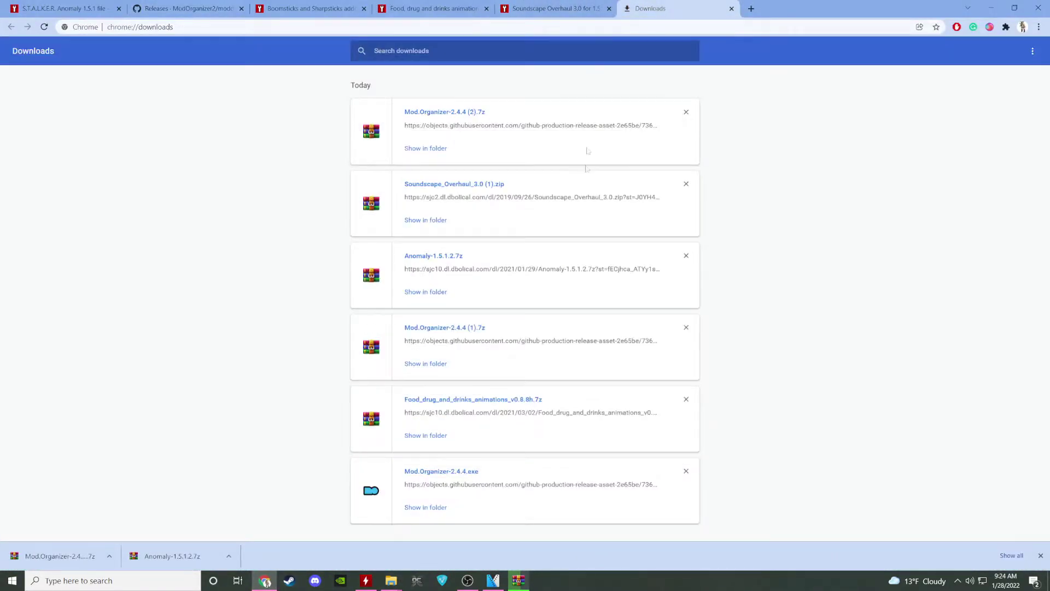
click(438, 509)
click(990, 8)
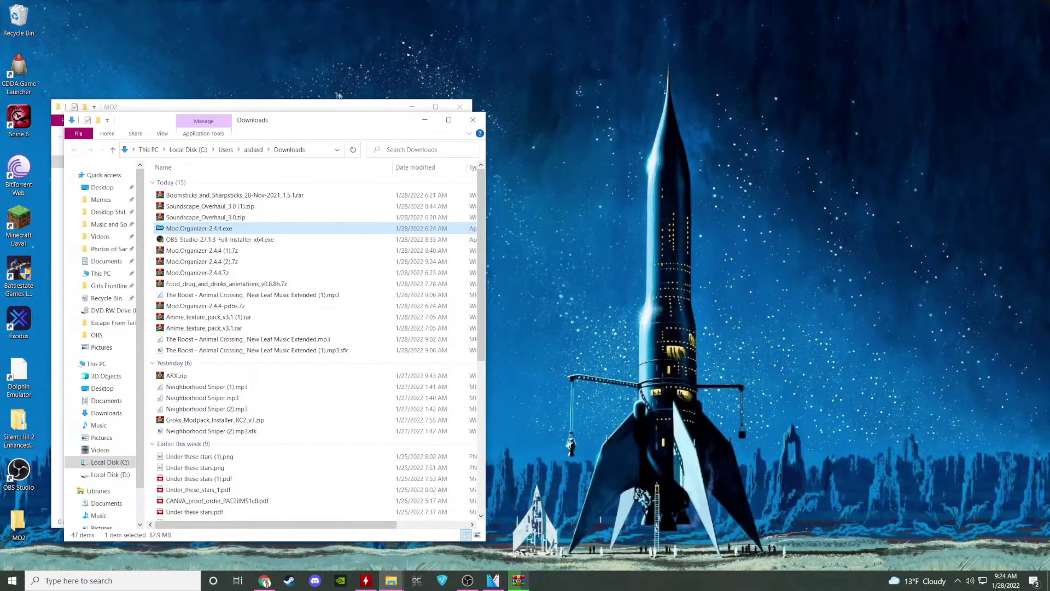
drag(274, 120, 663, 104)
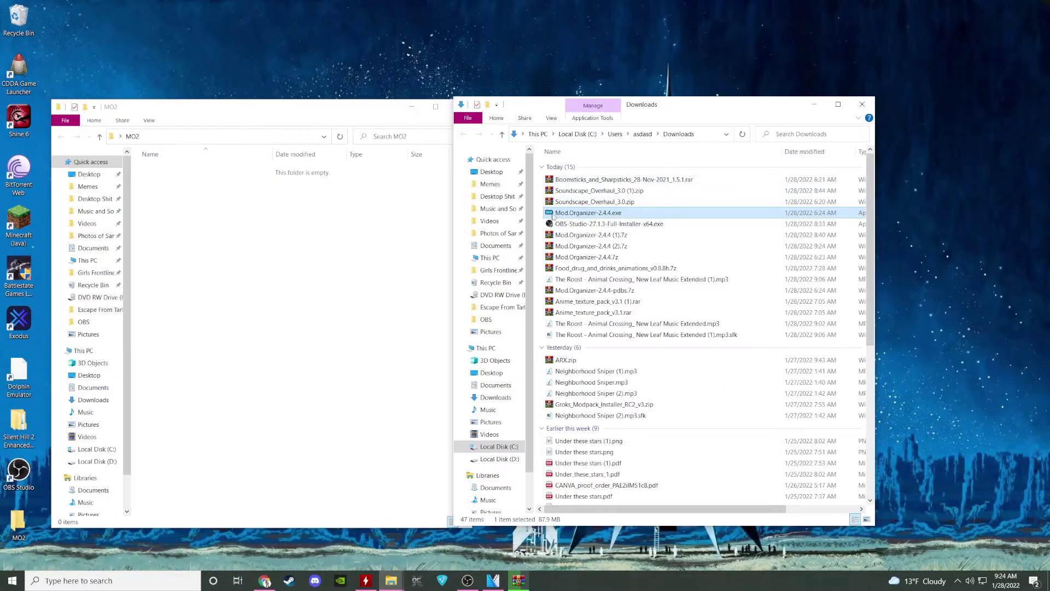
drag(553, 214, 370, 218)
click(213, 192)
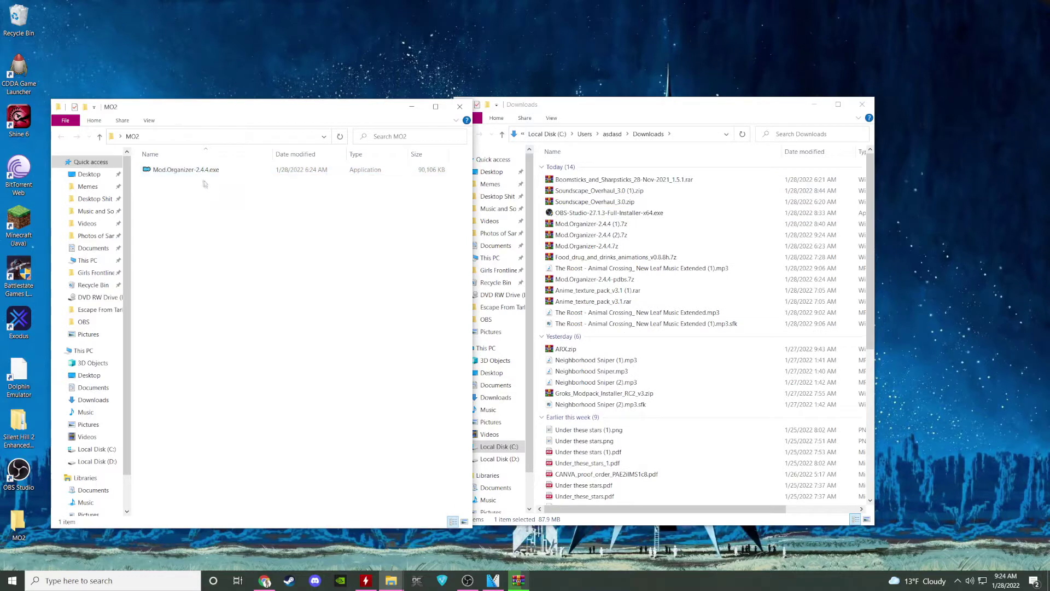
Run the Mod.Organizer-2.4.4.exe installer from the MO2 folder and accept its license agreement.
click(203, 171)
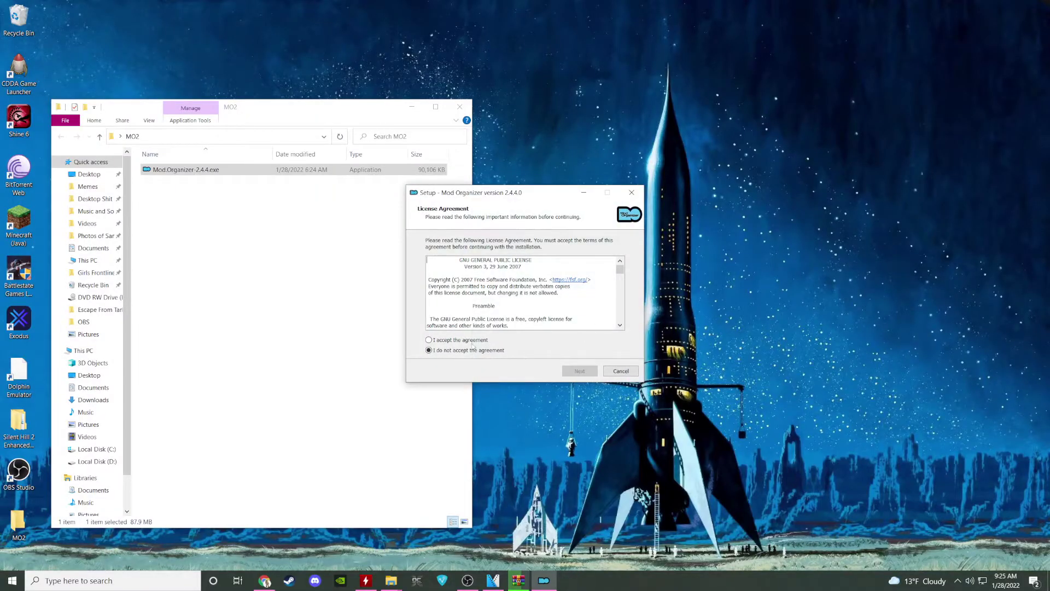
click(460, 340)
click(580, 371)
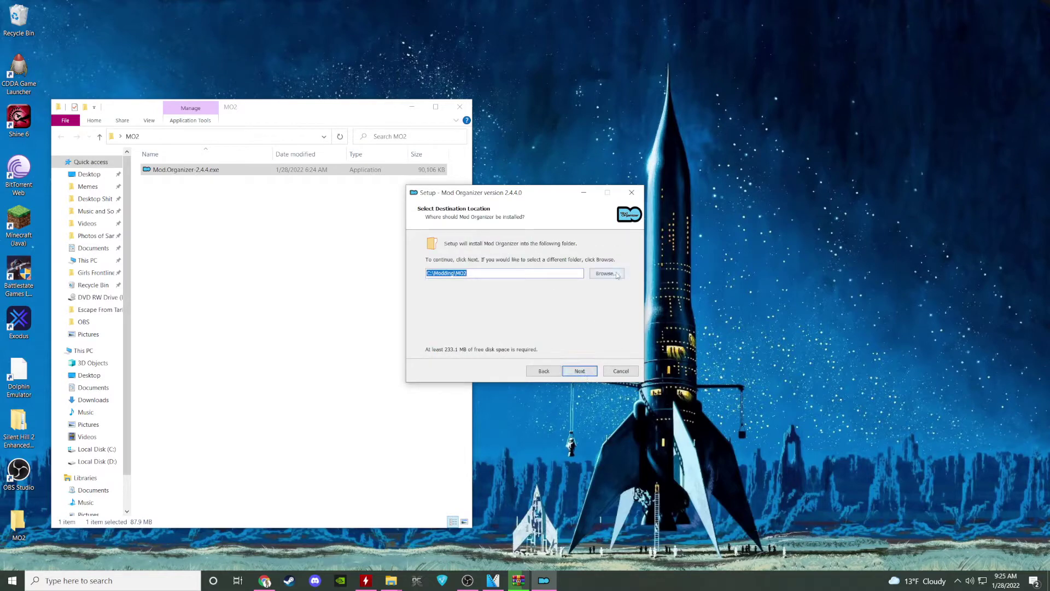
Install Mod Organizer to C:\Modding\MO2 with the Recommended Install components and the Mod Organizer Start Menu folder, and finish the setup.
click(581, 371)
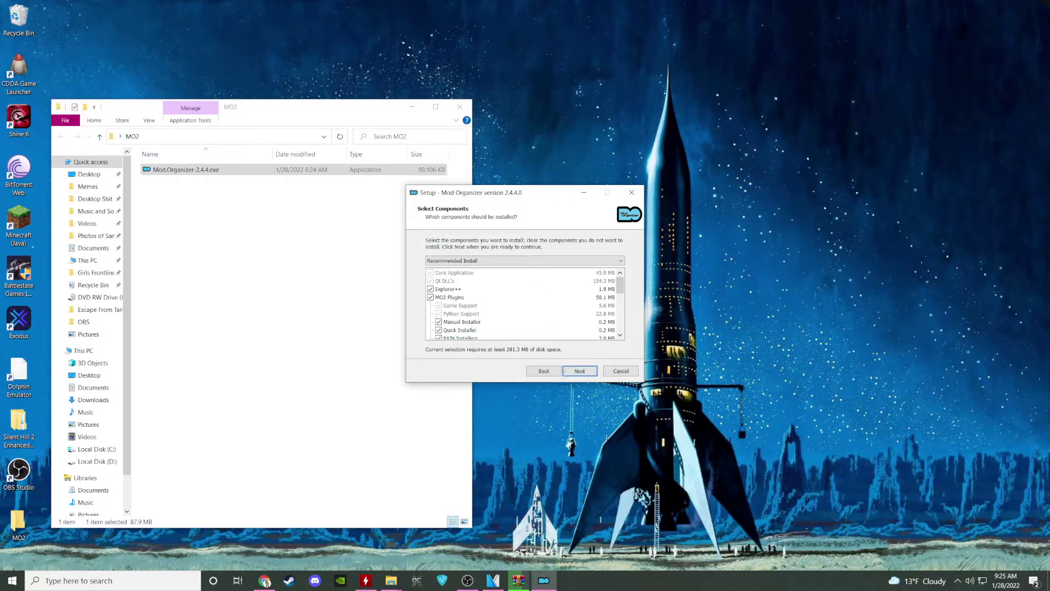
scroll(547, 317, down, 5)
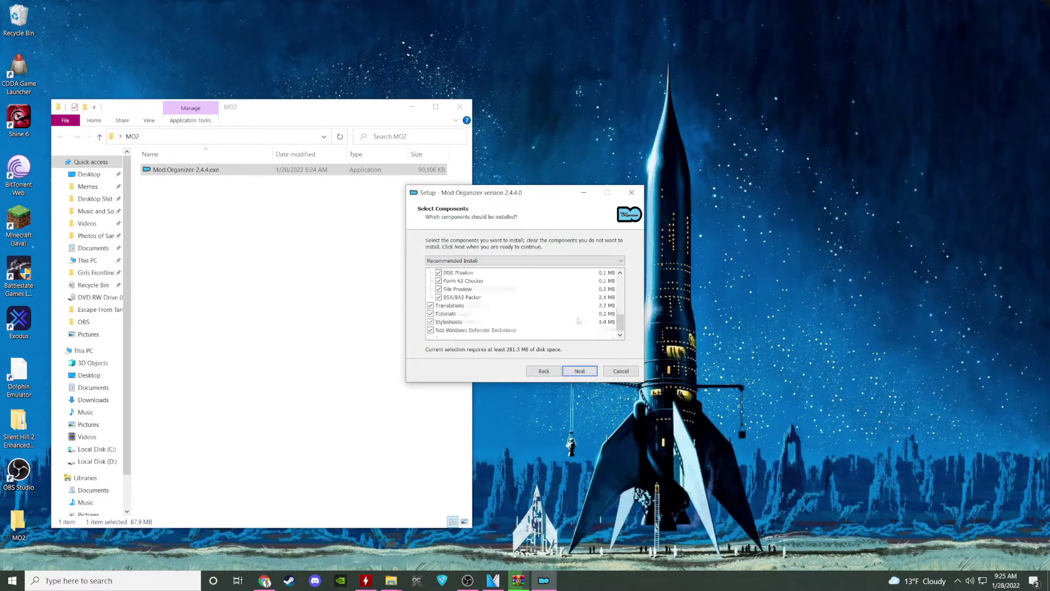
click(577, 374)
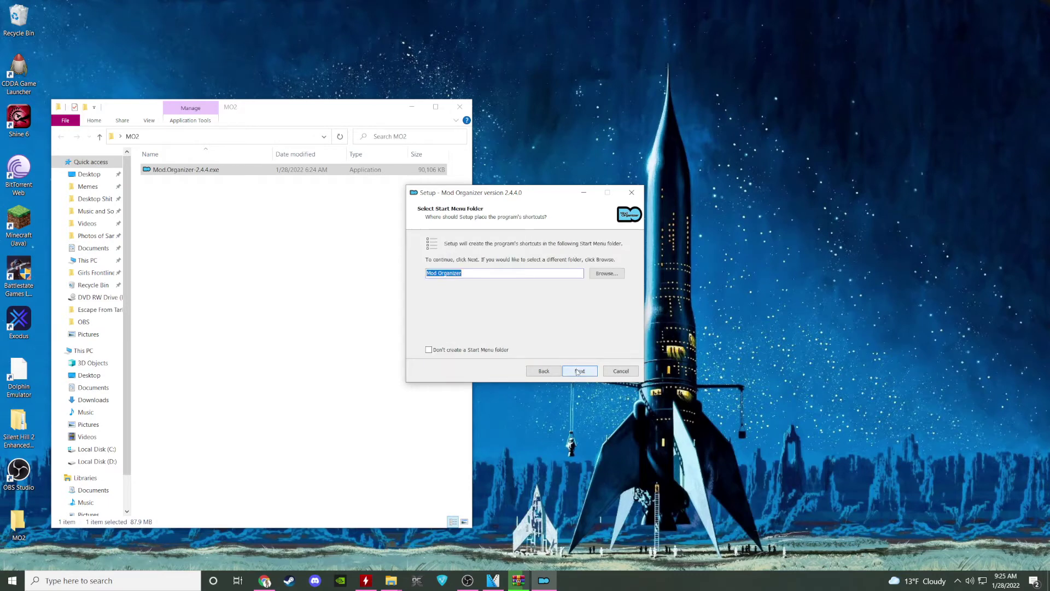
click(578, 373)
click(579, 373)
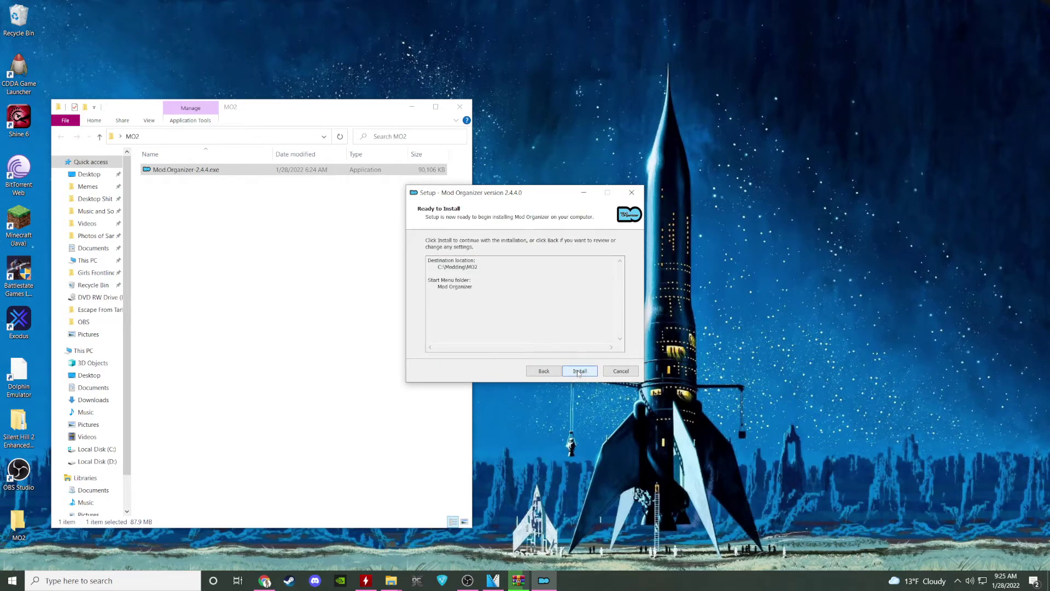
click(579, 372)
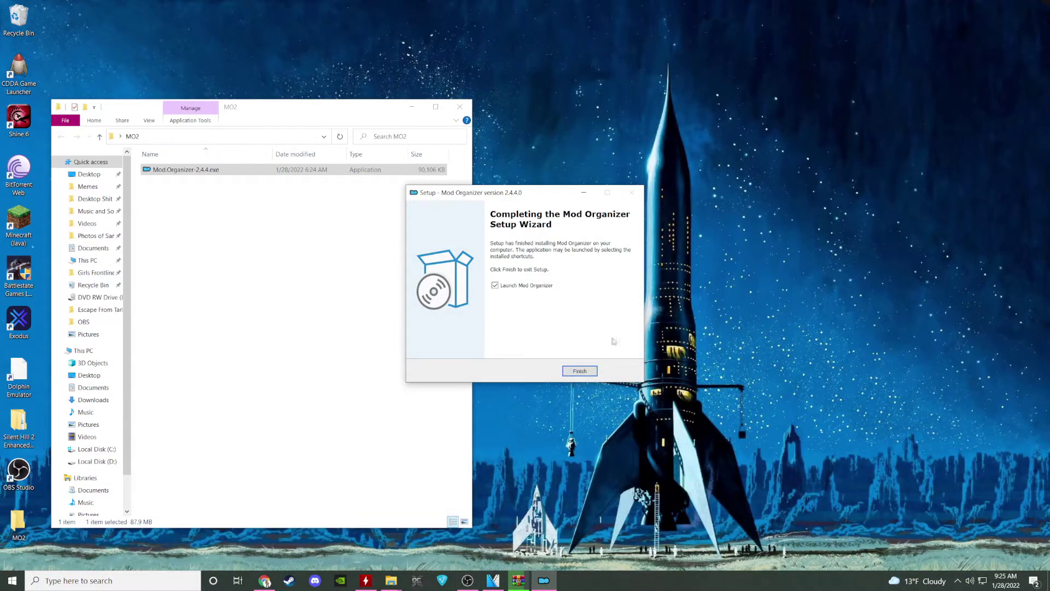
click(579, 371)
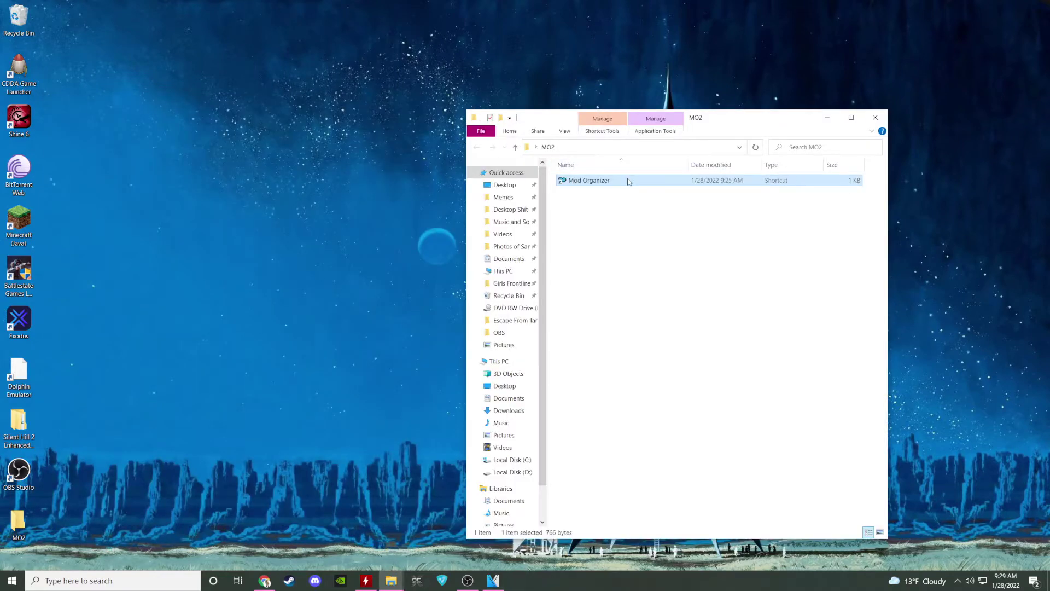
Start Mod Organizer from its shortcut in the MO2 folder and reposition the Instance manager window.
double_click(628, 180)
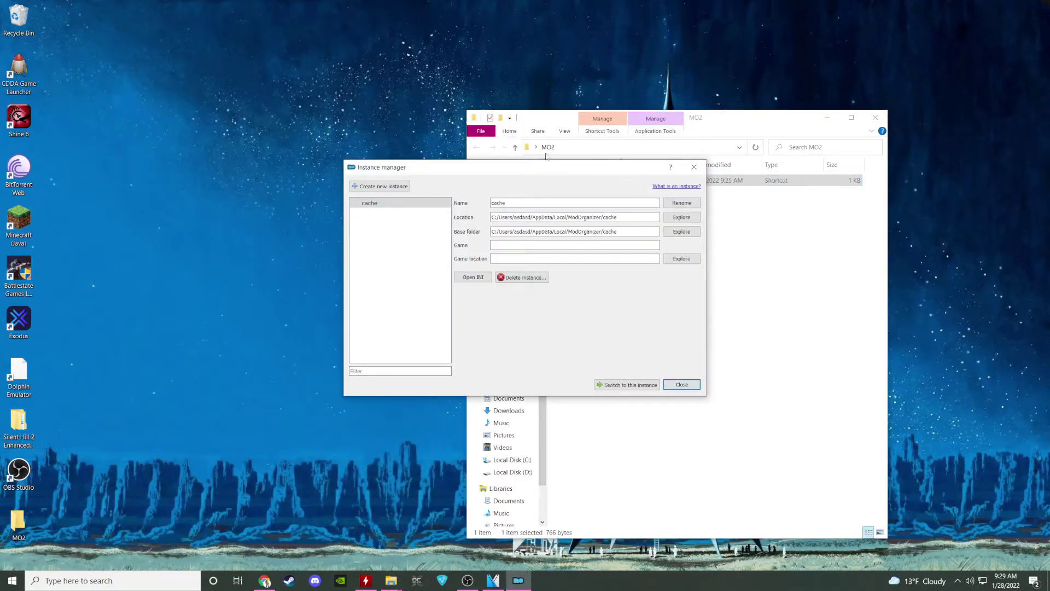
drag(545, 170, 565, 122)
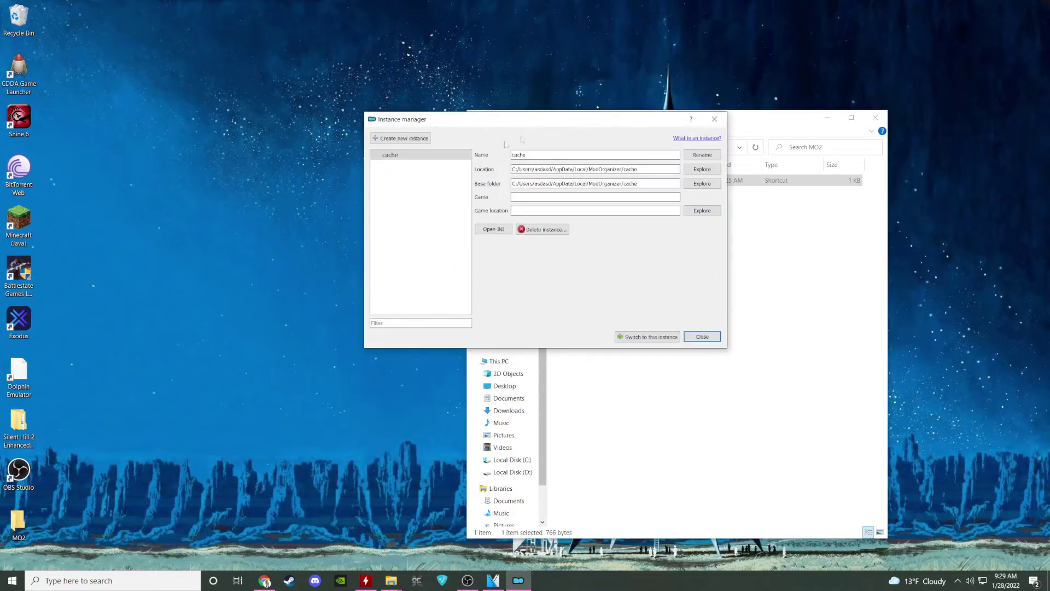
Create a new global Mod Organizer instance and select C:\Anomaly as the game installation folder.
click(428, 140)
click(589, 347)
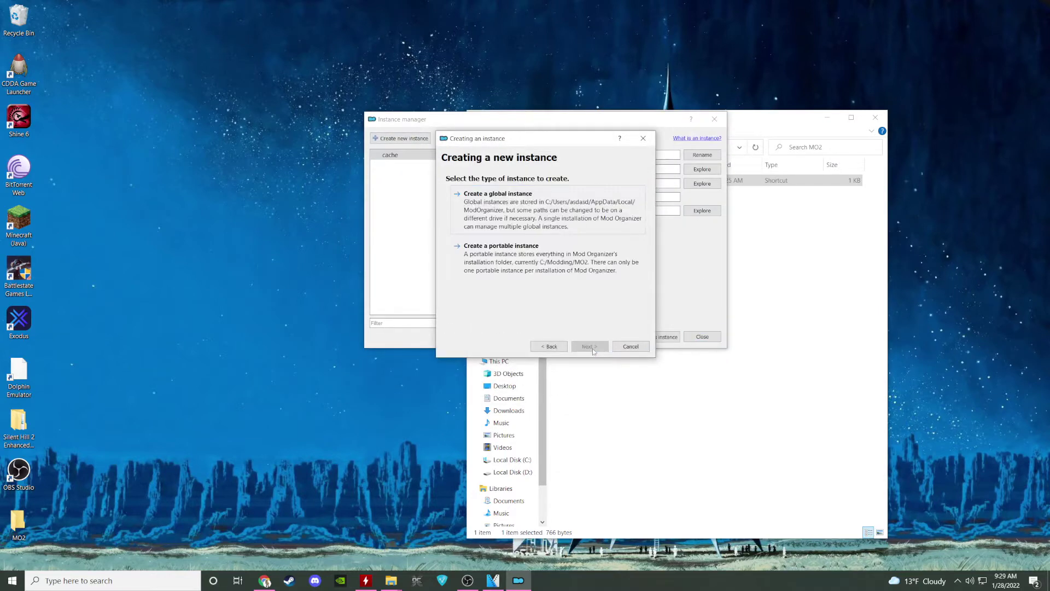
click(515, 212)
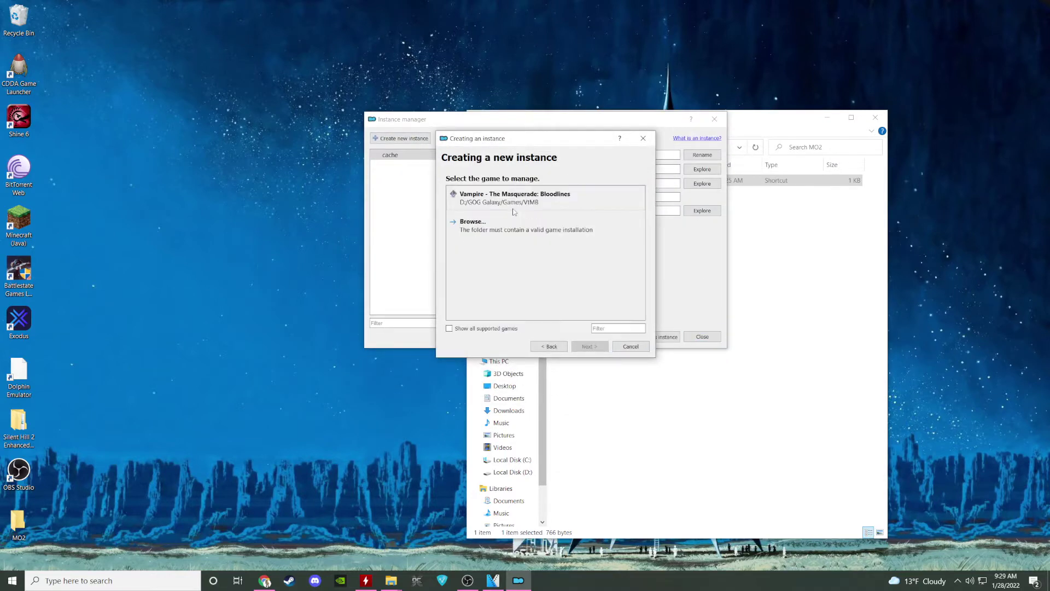
click(485, 239)
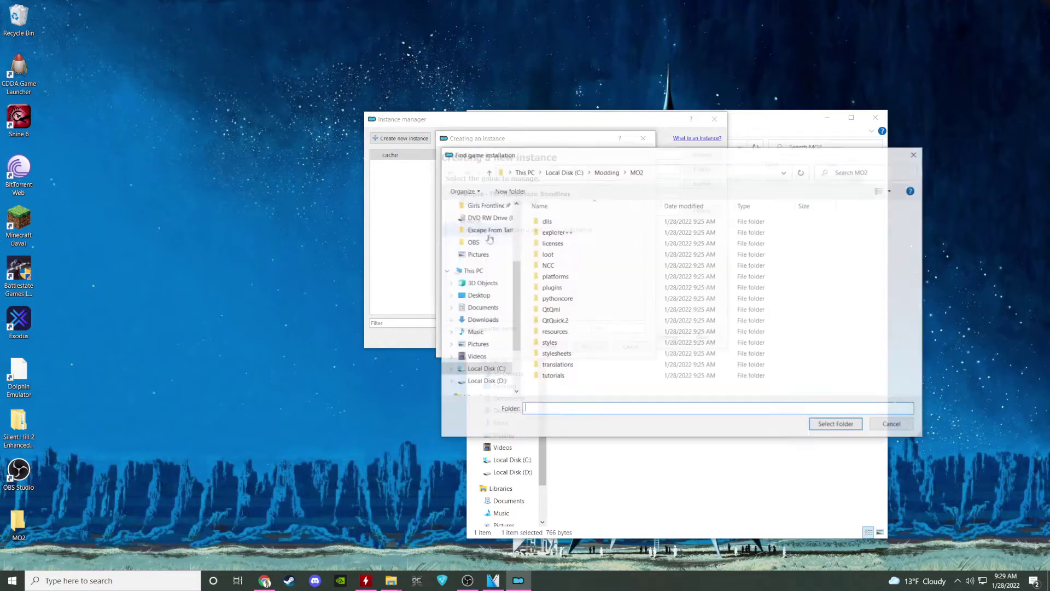
click(492, 370)
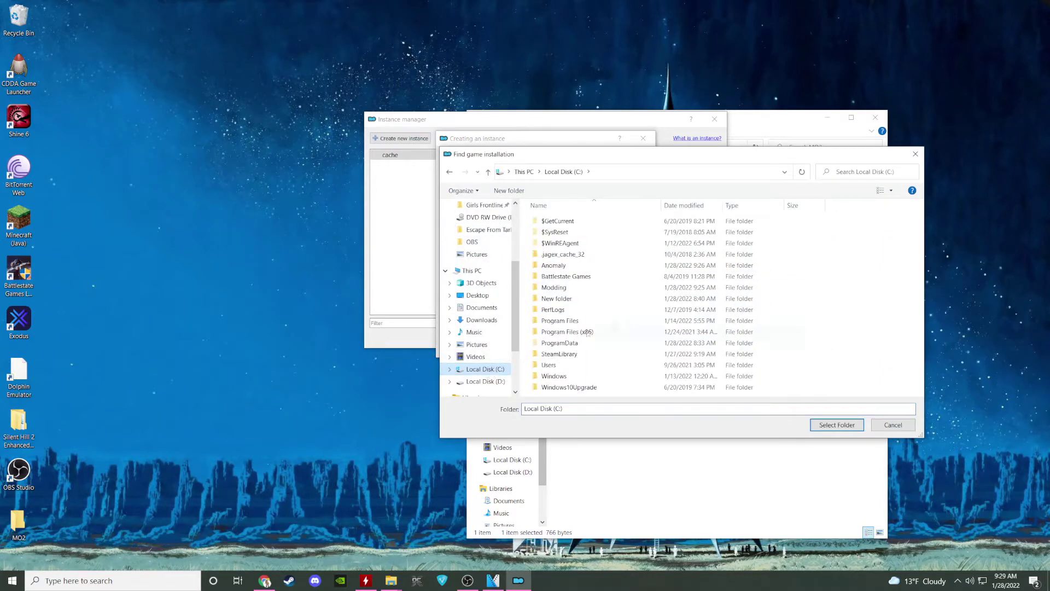
click(588, 267)
click(837, 424)
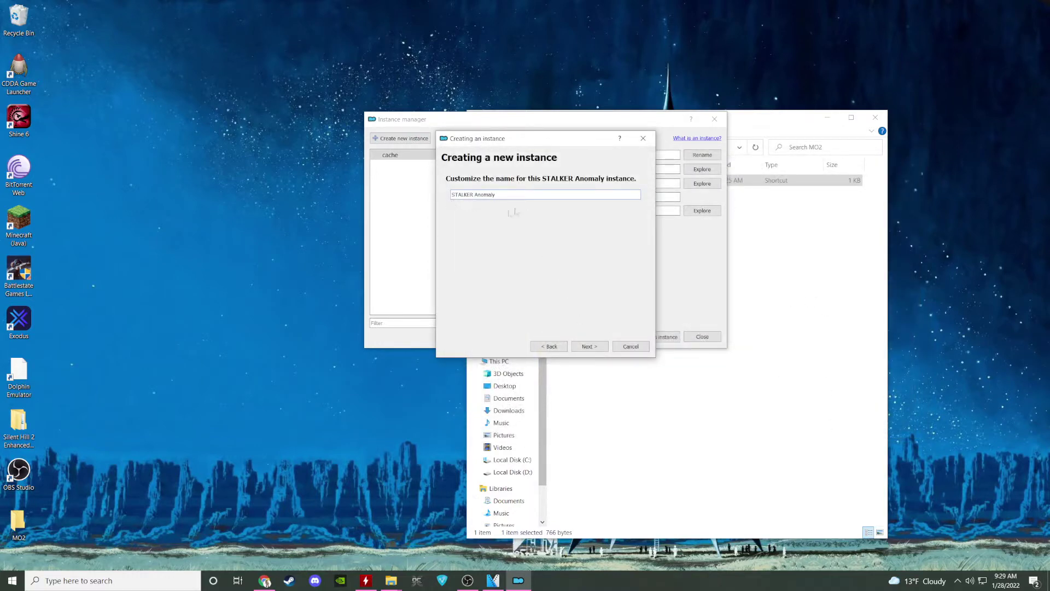
Finish the instance with the name STALKER Anomaly and the default data location, associate Mod Organizer with nxm links, and reposition its window.
click(591, 350)
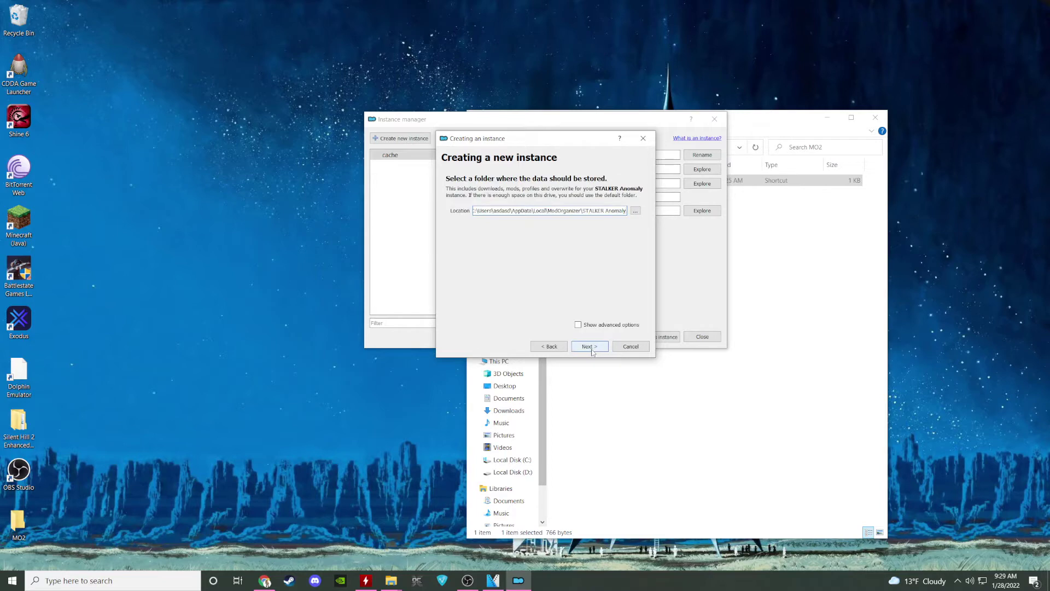
click(593, 347)
click(590, 347)
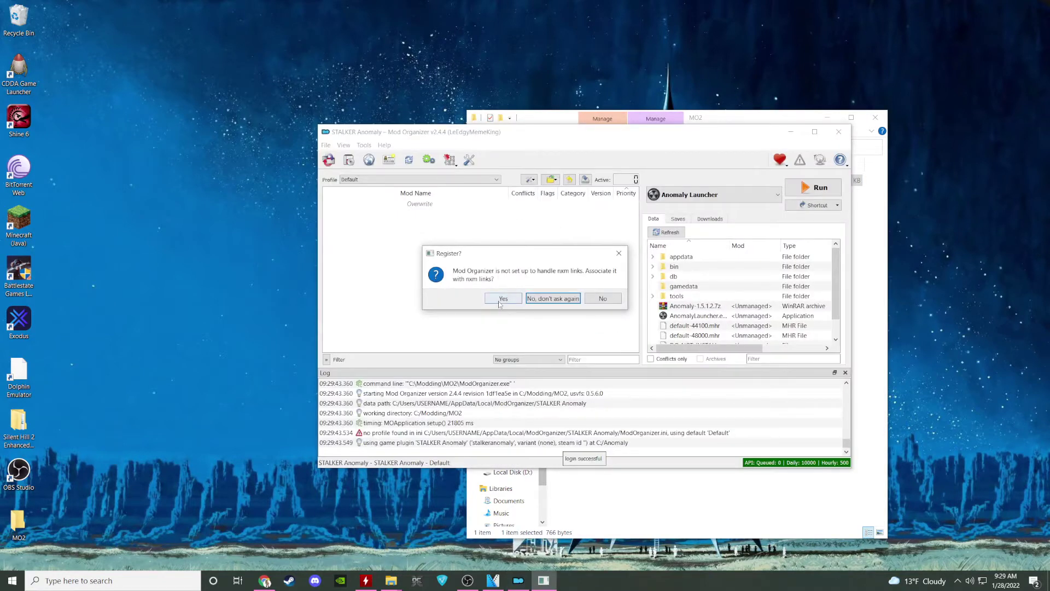
click(501, 299)
drag(575, 139, 499, 104)
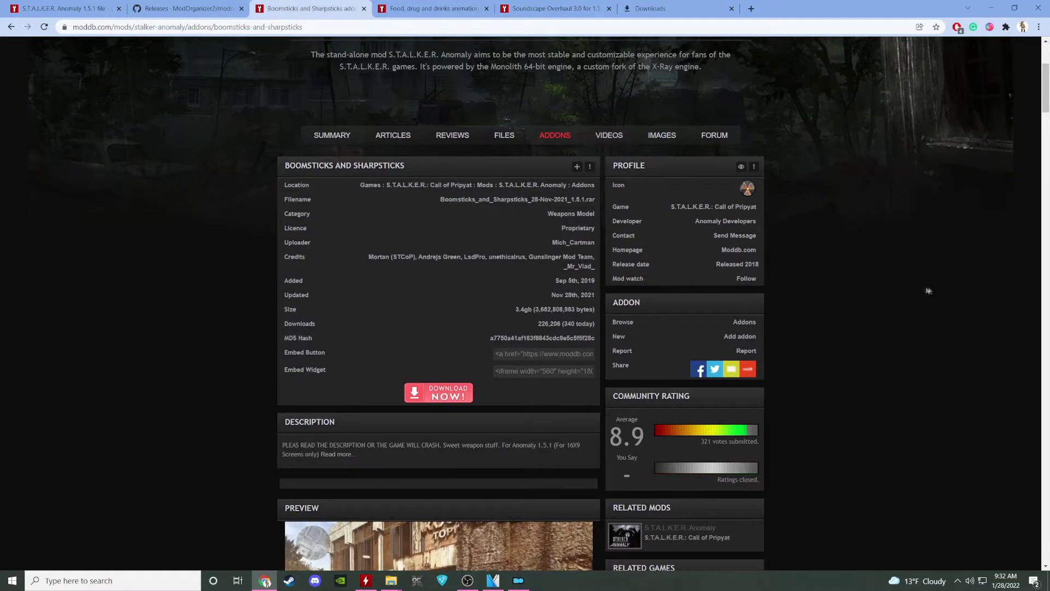
Look over the Boomsticks and Sharpsticks addon page and bring up the Downloads folder beside it.
scroll(927, 291, up, 3)
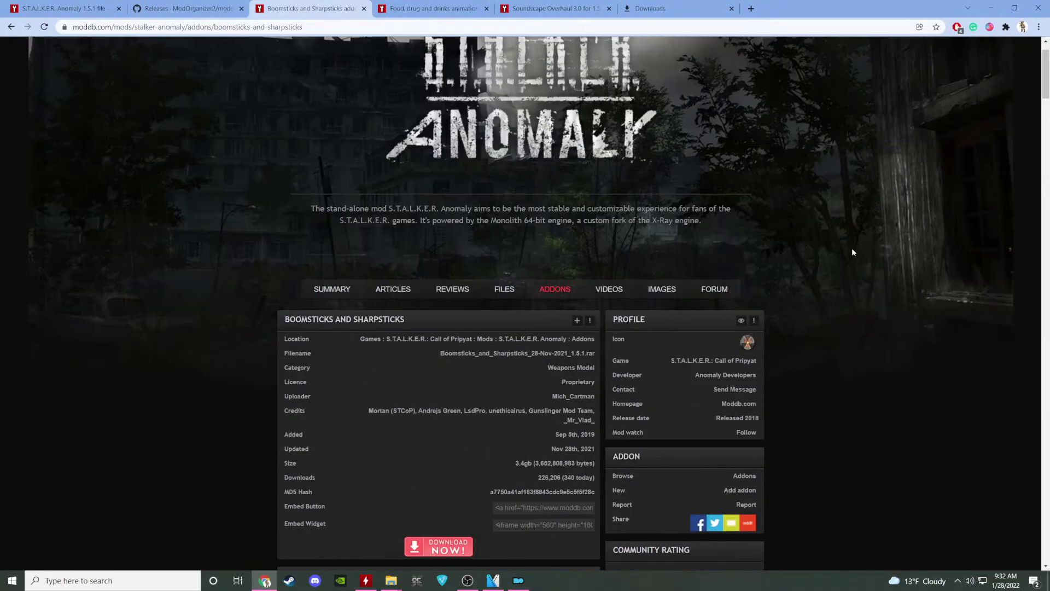
scroll(852, 252, down, 2)
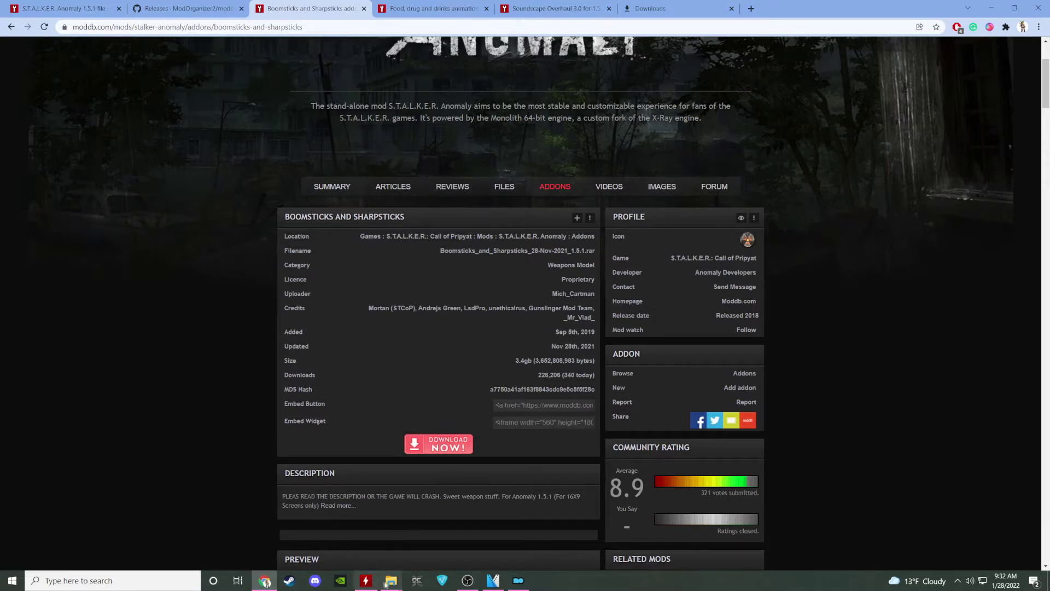
mouse_move(386, 584)
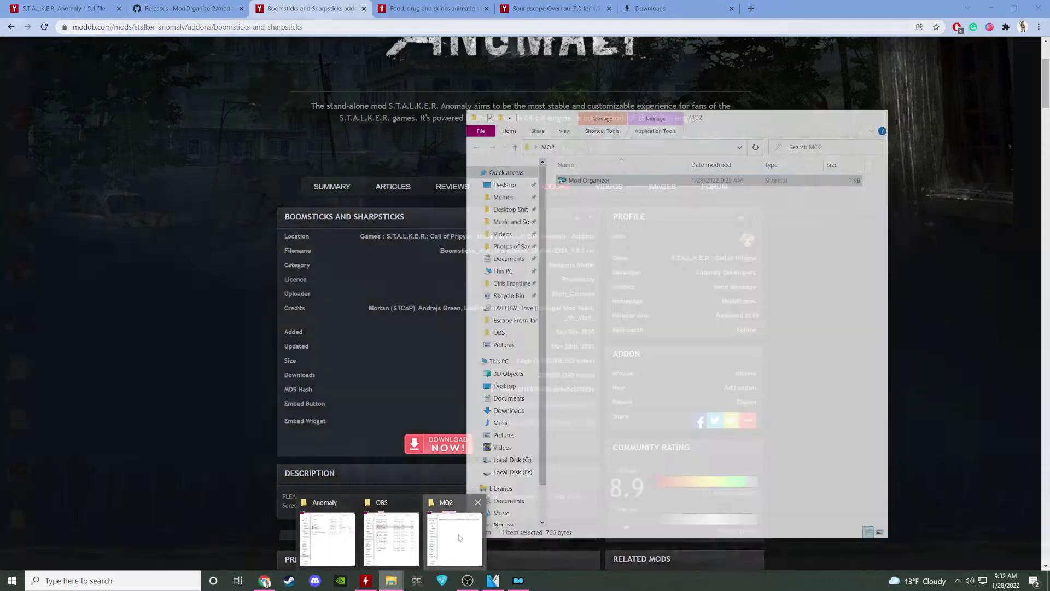
click(456, 536)
drag(728, 121, 765, 106)
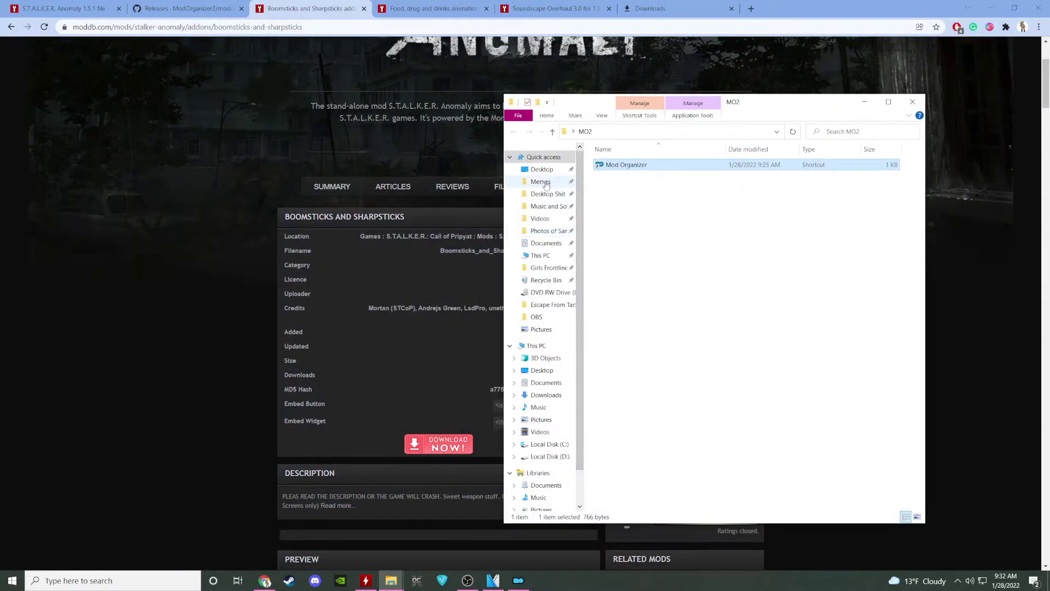
click(546, 394)
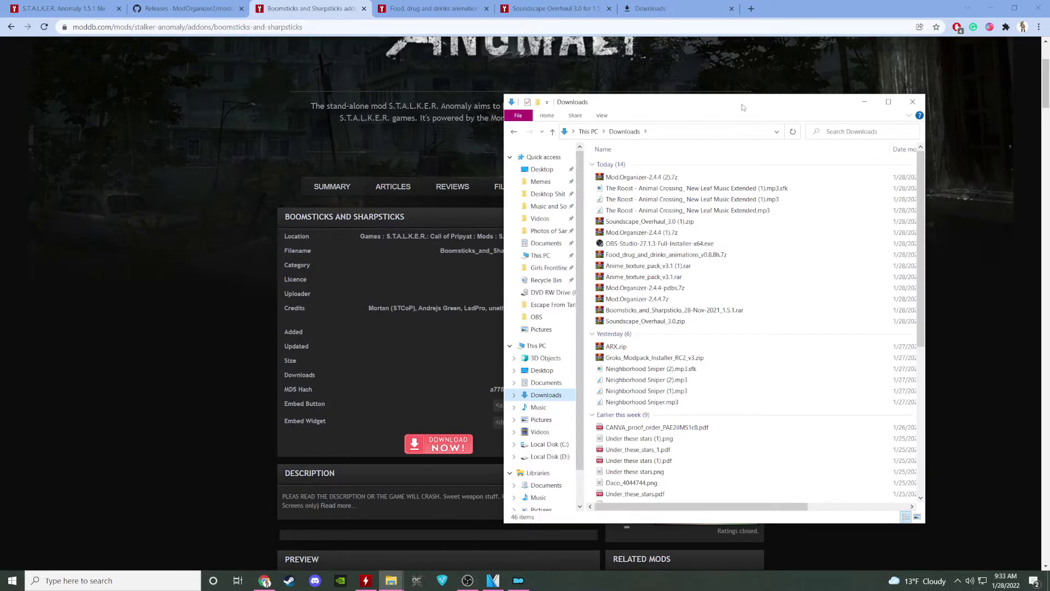
drag(753, 110, 812, 71)
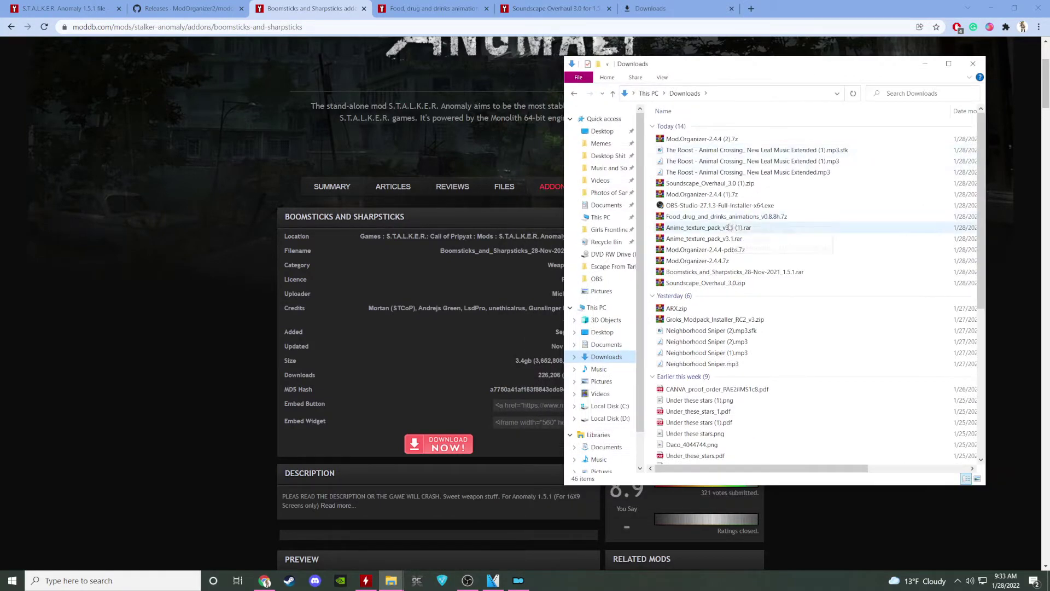
Open Boomsticks_and_Sharpsticks_28-Nov-2021_1.5.1.rar and browse to its 001. Boomsticks and Sharpsticks 28-Nov-2021 folder.
double_click(746, 272)
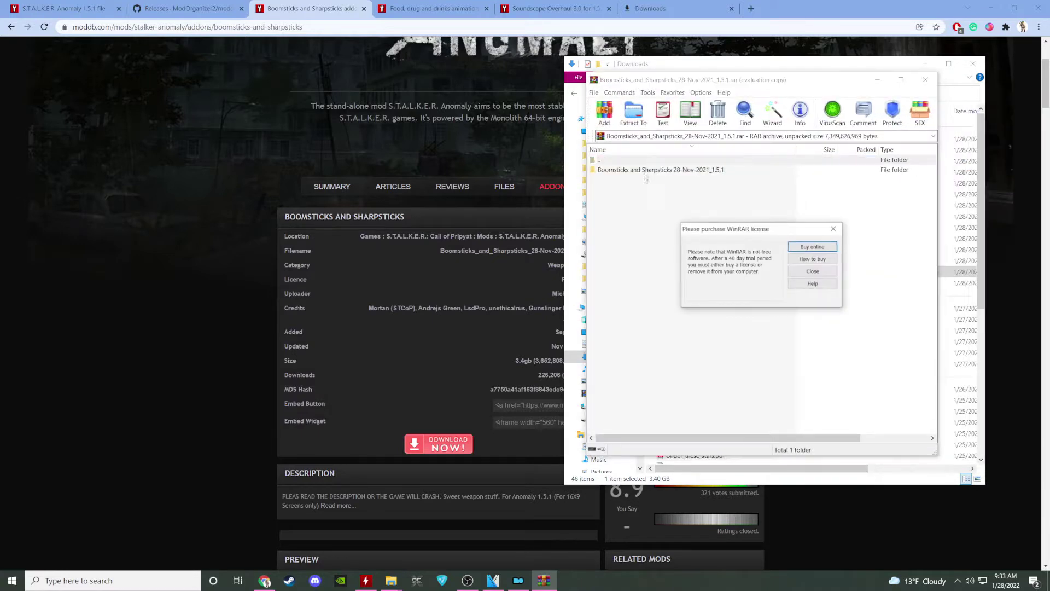
key(Escape)
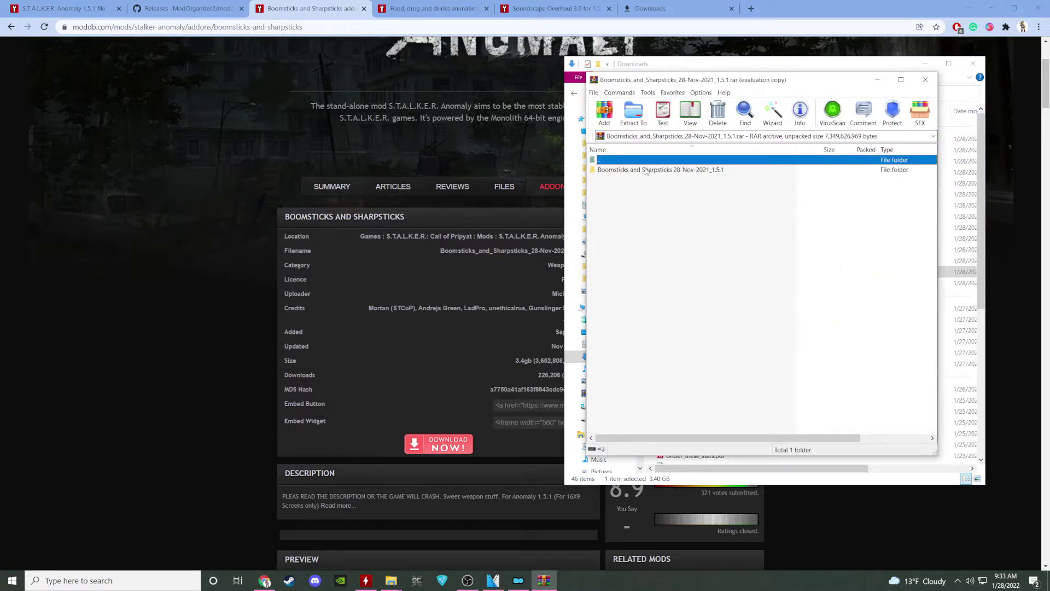
double_click(646, 170)
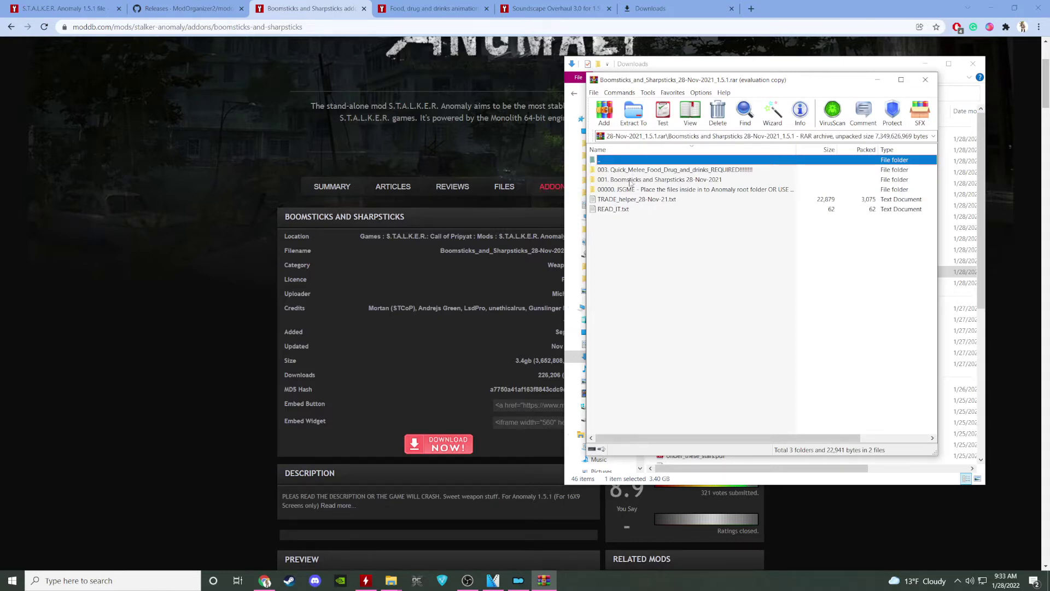
double_click(630, 180)
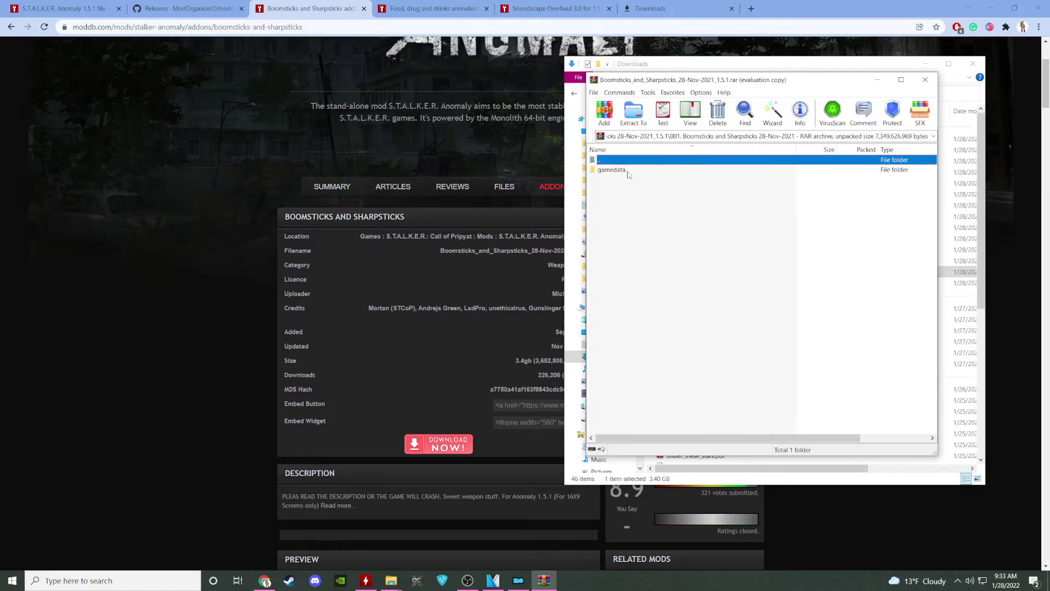
Place the C:\Anomaly folder beside the archive and extract the mod's gamedata folder into it.
mouse_move(390, 580)
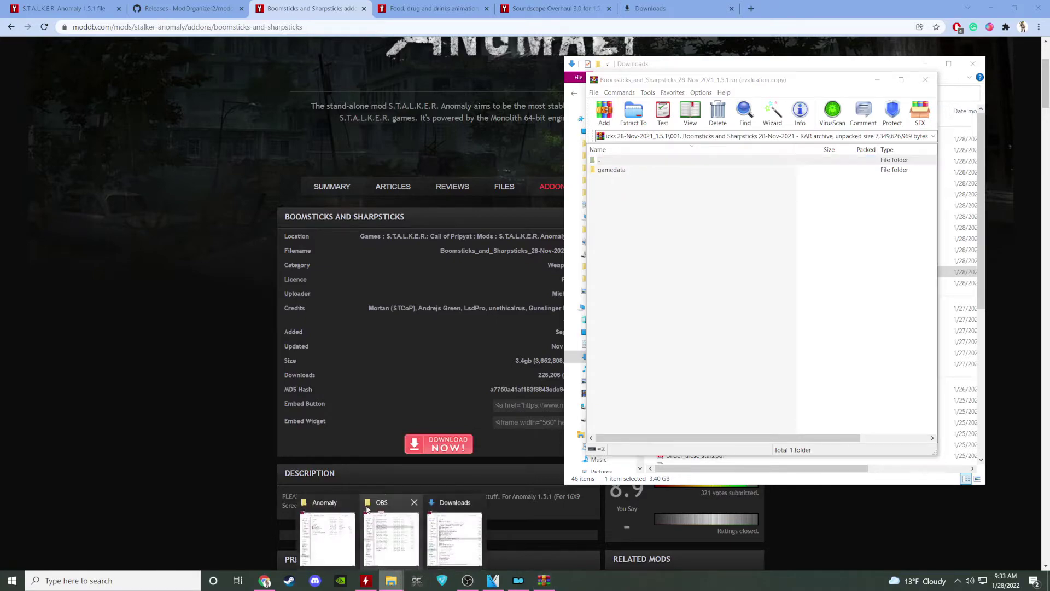
click(328, 525)
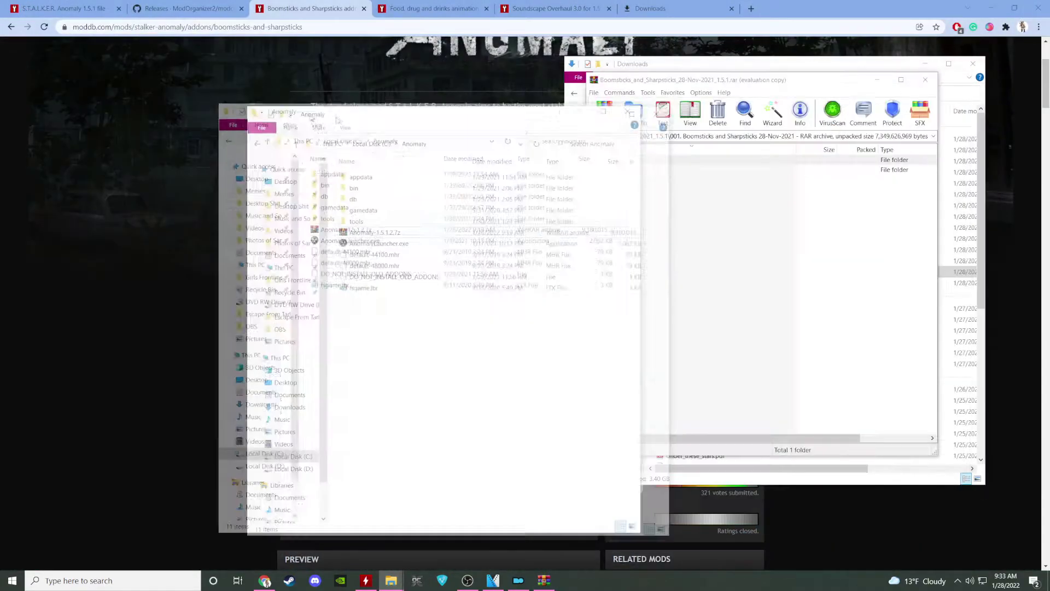
drag(661, 77, 211, 75)
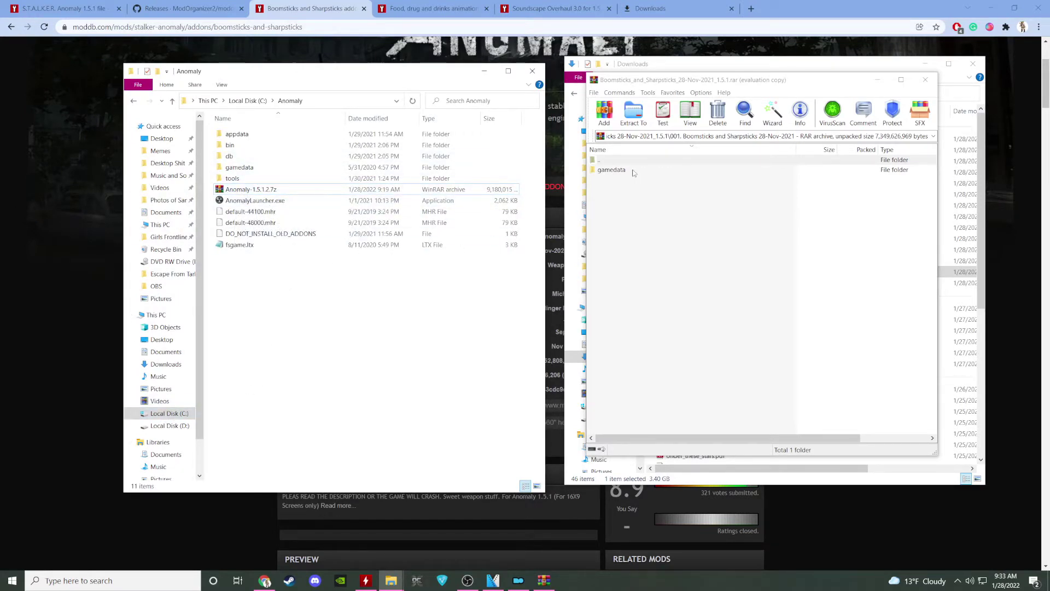
drag(633, 173, 309, 295)
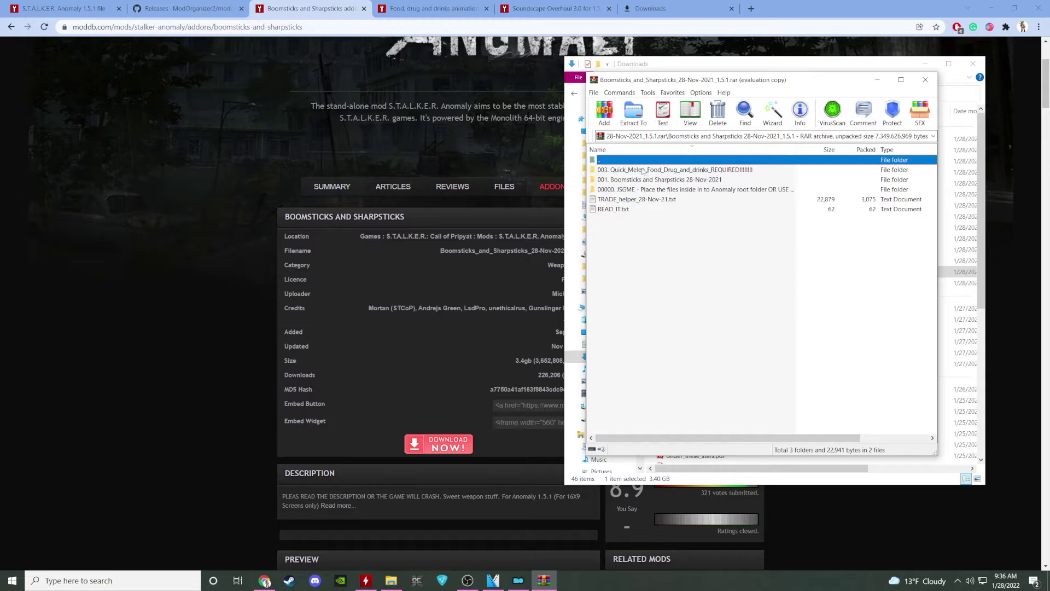
Bring up Mod Organizer, move it beside the Downloads folder, and close the Boomsticks and Sharpsticks archive.
click(518, 579)
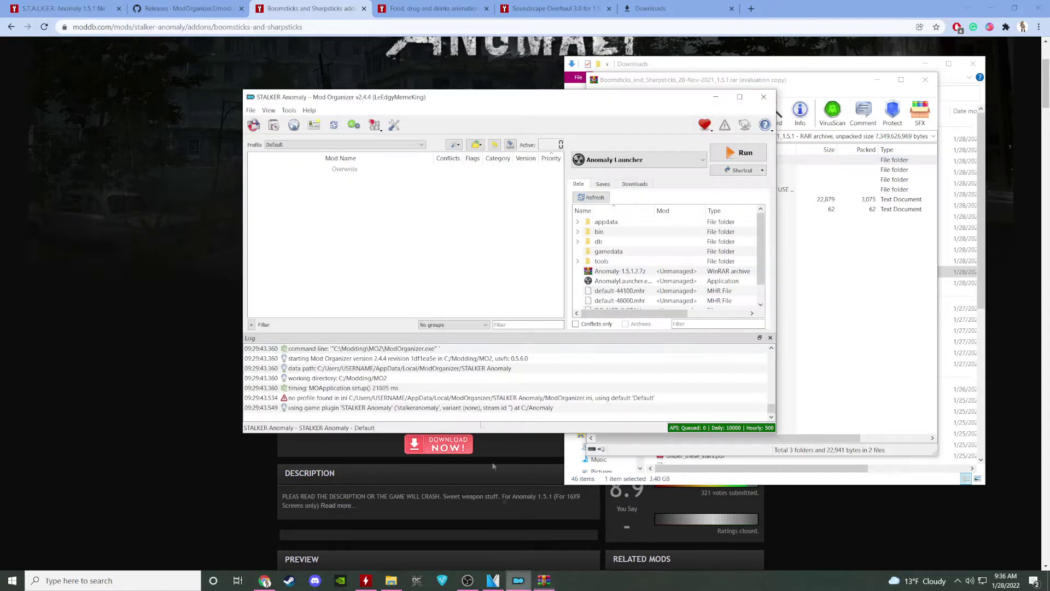
drag(470, 107, 271, 96)
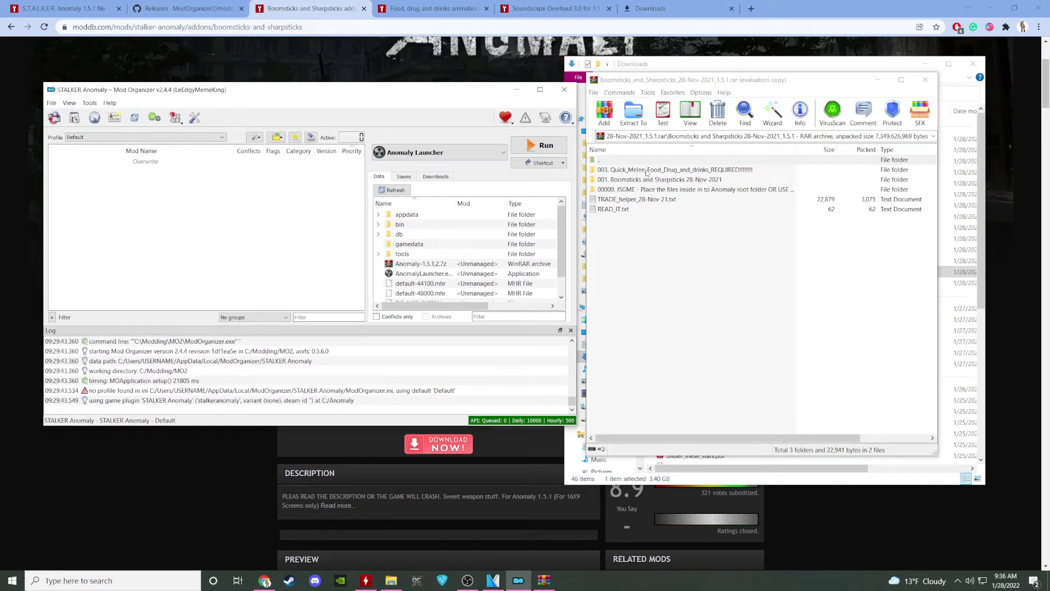
click(925, 79)
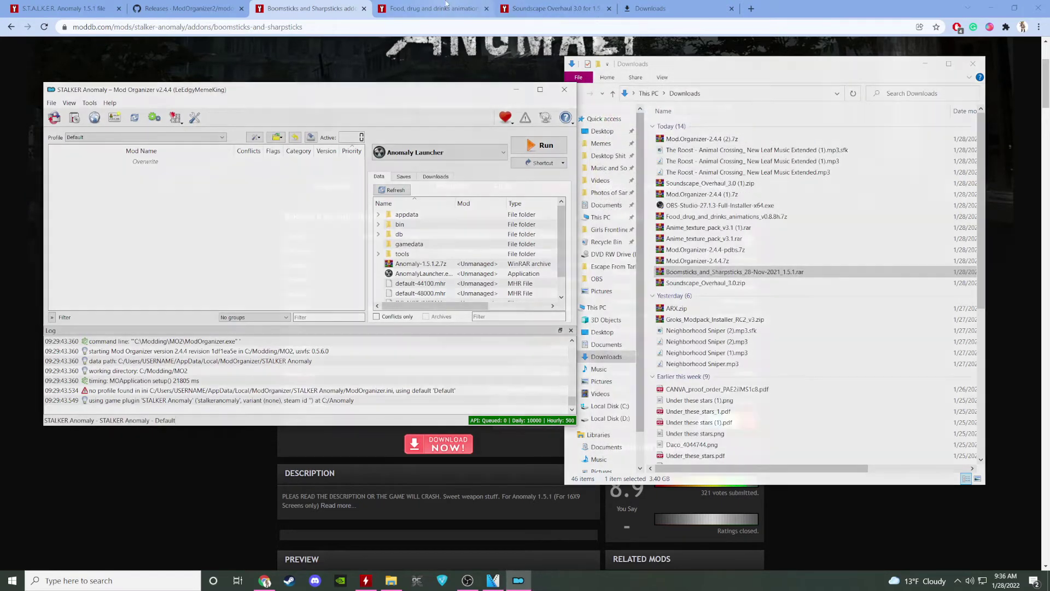
Visit the Food, Drug and Drinks Animations addon page, dismiss its download pop-up, and show the already downloaded Food_drug_and_drinks_animations_v0.8.8h.7z in its folder.
click(435, 8)
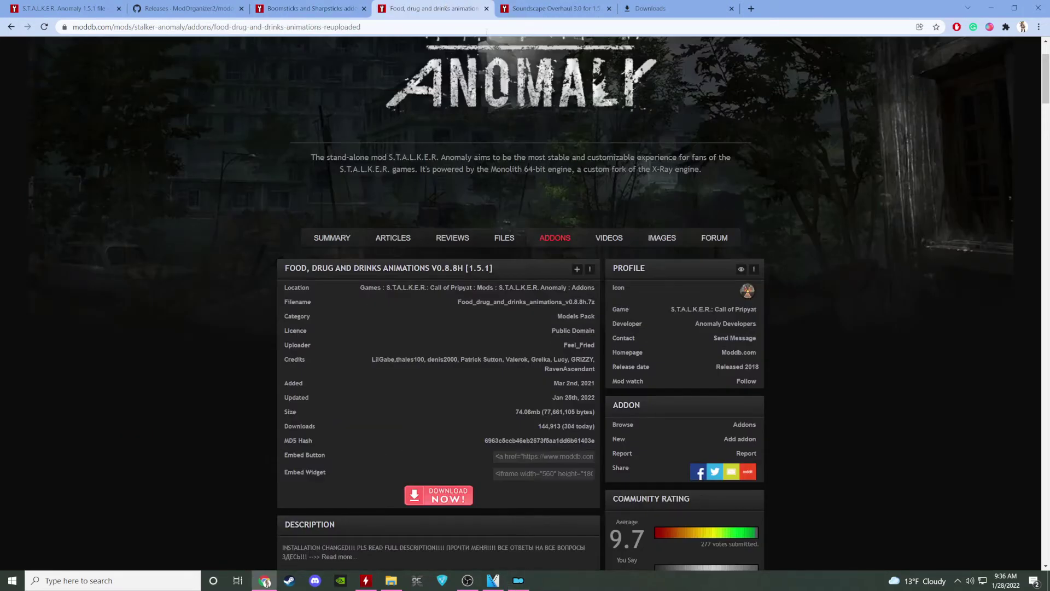
click(450, 497)
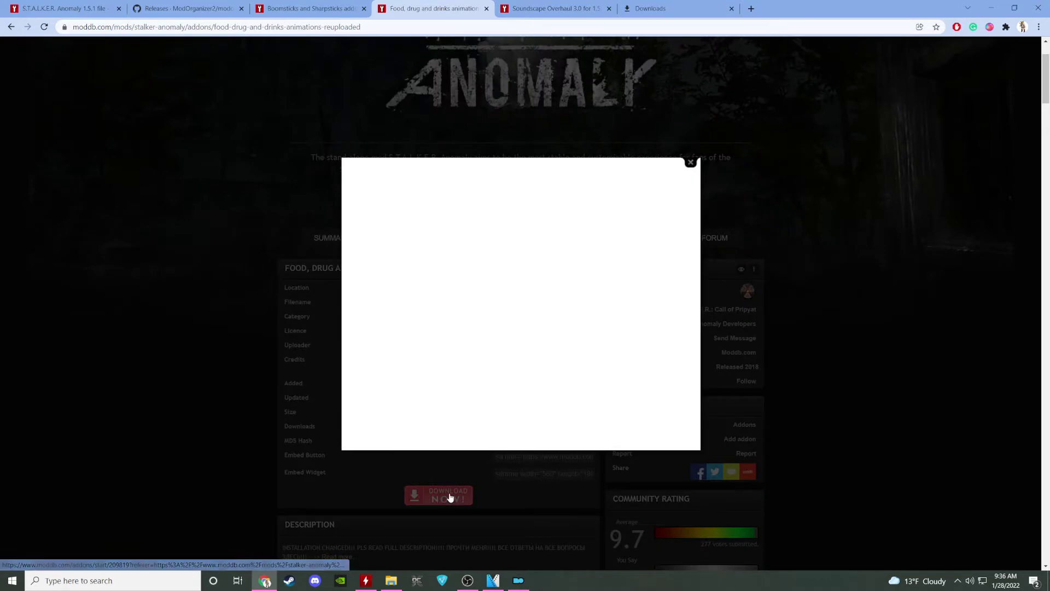
click(691, 162)
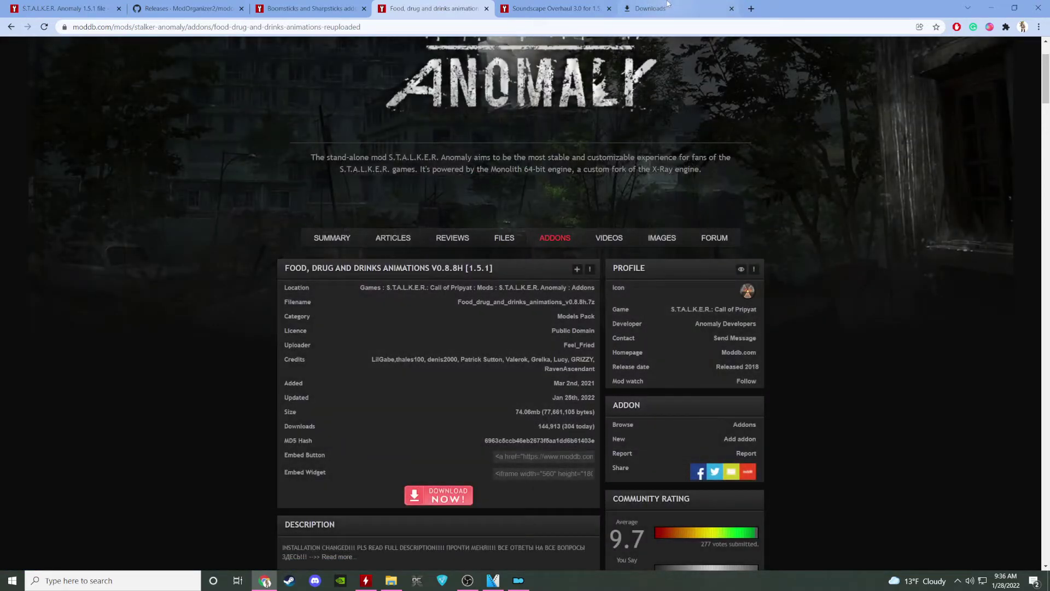
click(651, 8)
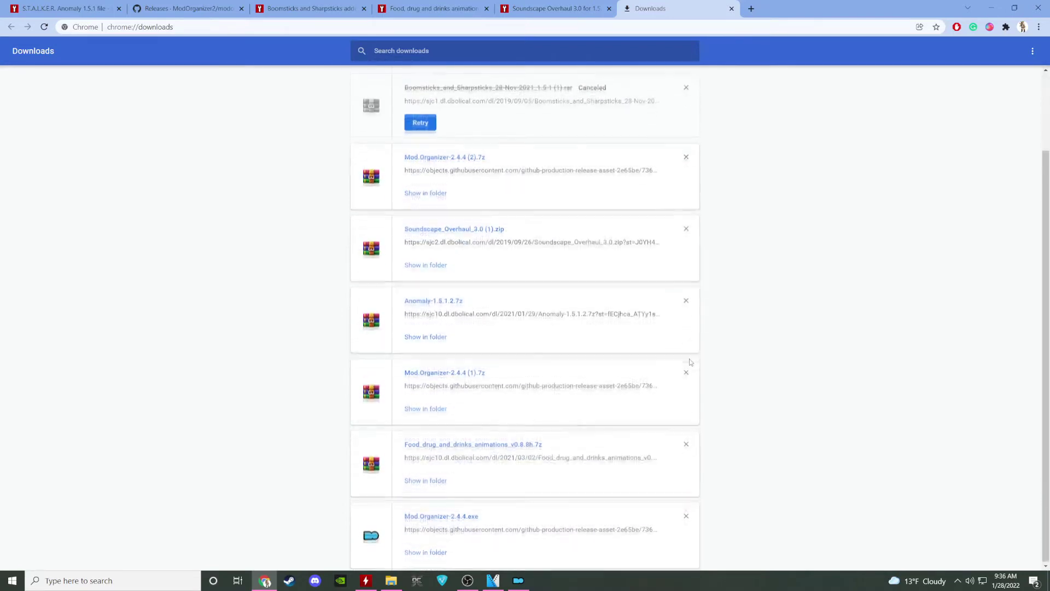
click(427, 485)
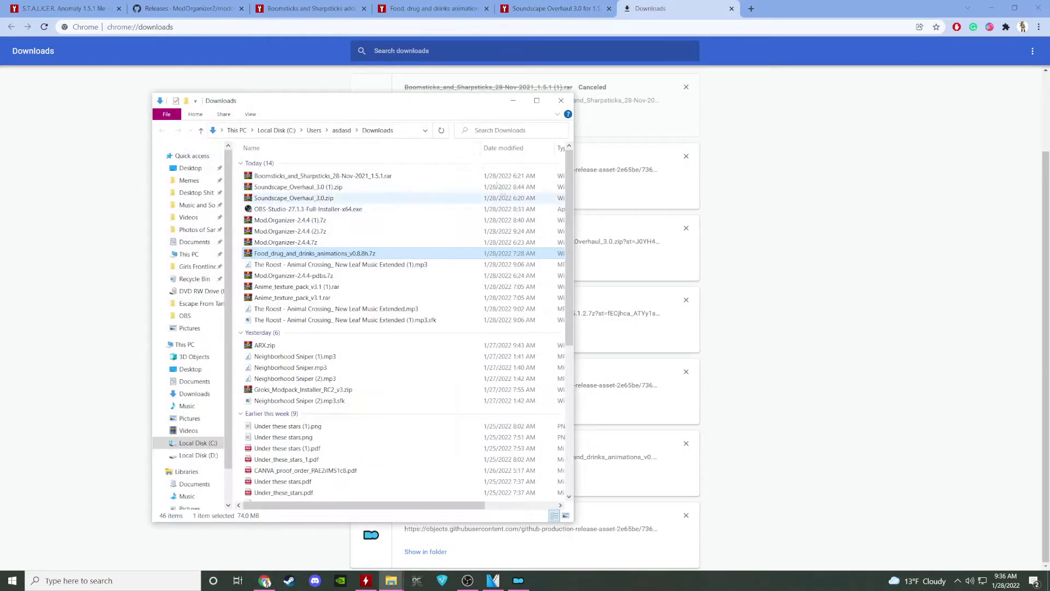
drag(328, 100, 708, 98)
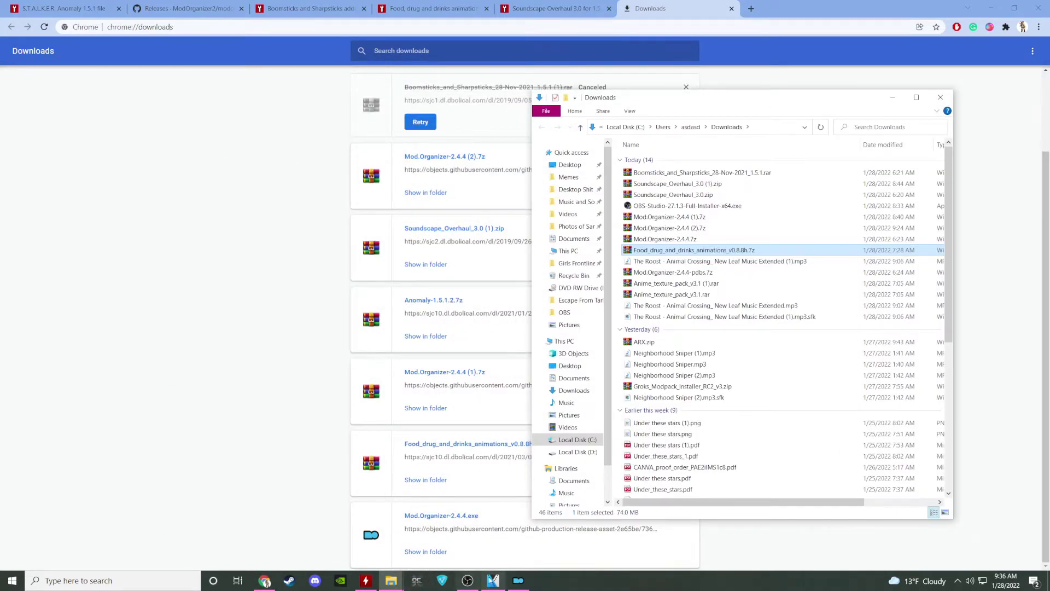
Install Food_drug_and_drinks_animations_v0.8.8h.7z from Downloads in Mod Organizer under the name FDDA, with the patches option None.
click(518, 581)
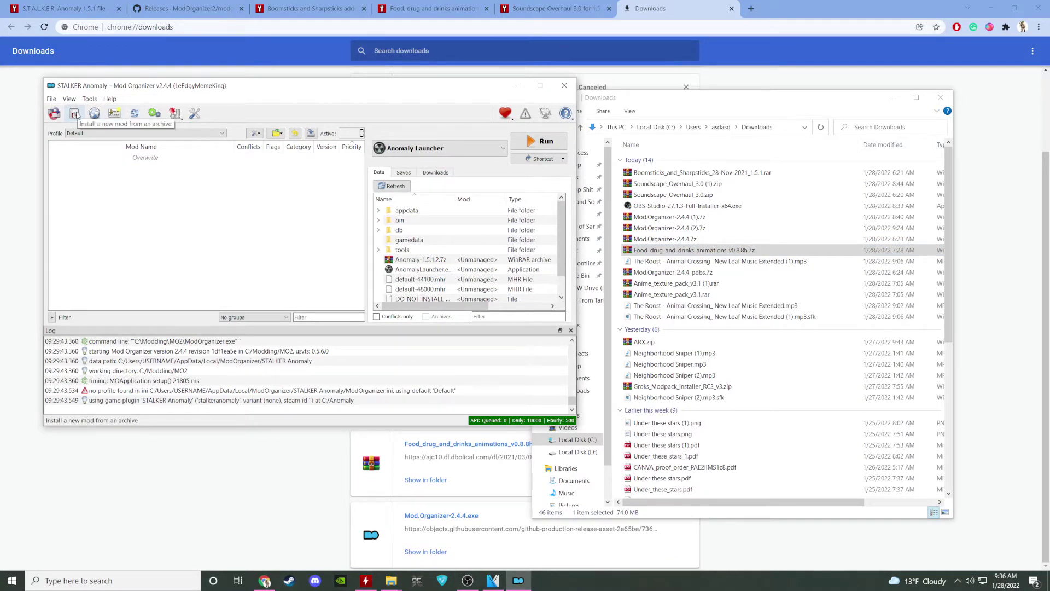
click(75, 113)
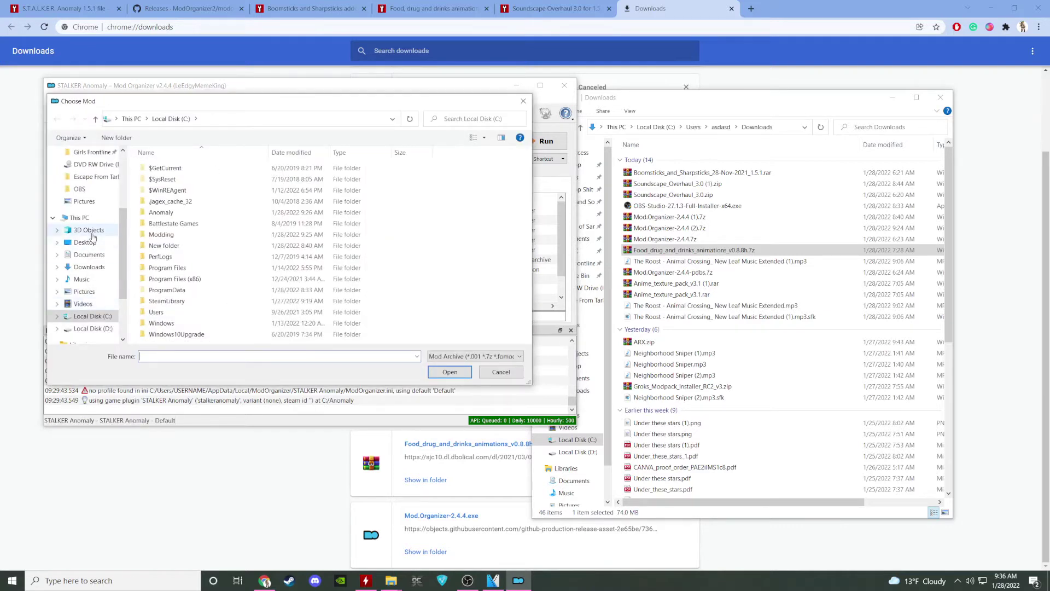
click(89, 267)
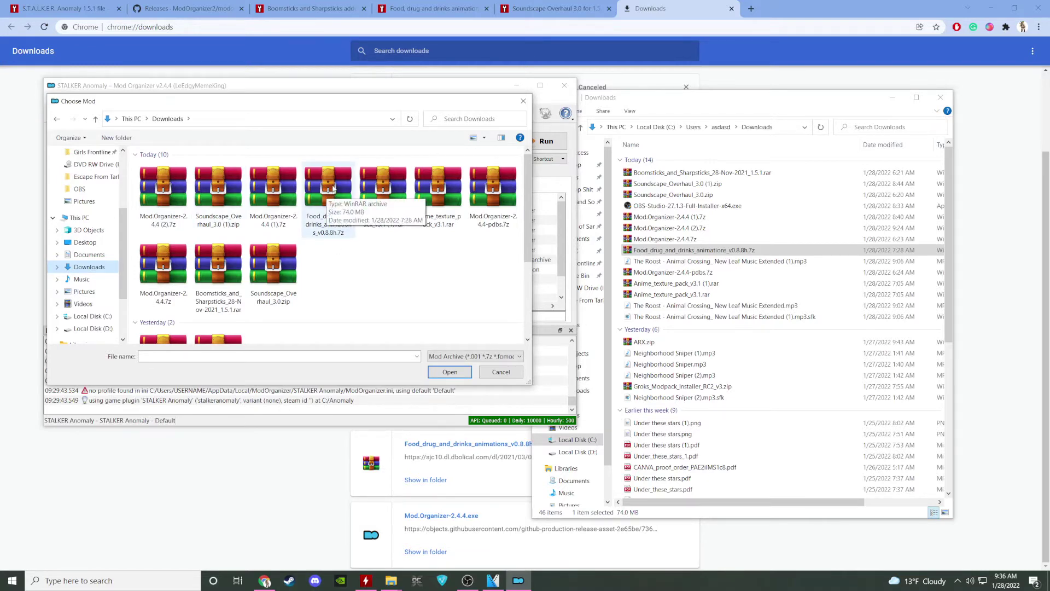
click(333, 188)
double_click(325, 189)
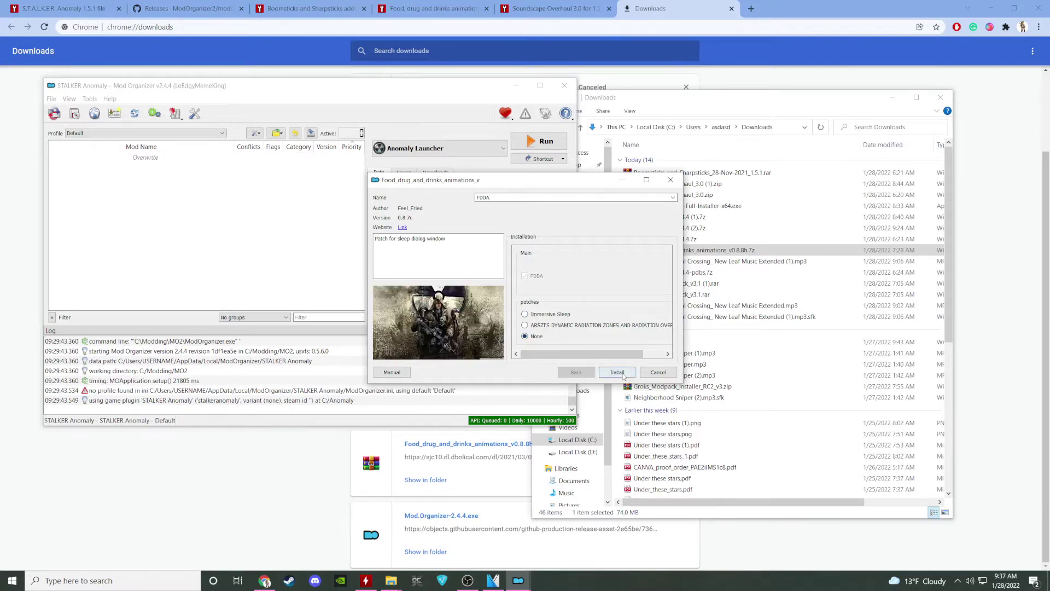
click(617, 372)
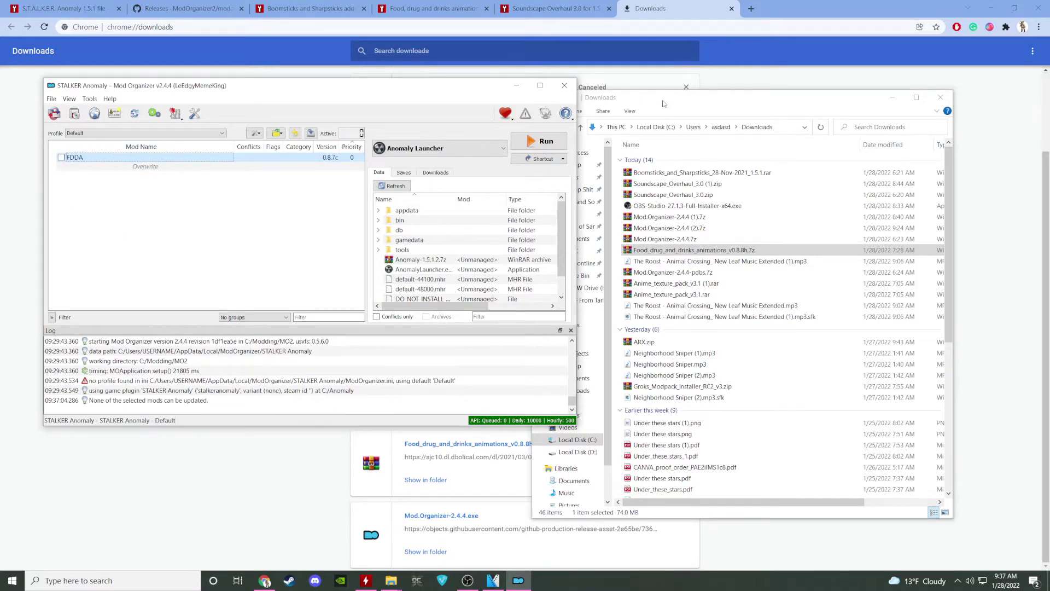
Choose Soundscape_Overhaul_3.0 (1).zip from Downloads as the next mod archive to install in Mod Organizer.
click(74, 113)
drag(186, 109, 363, 98)
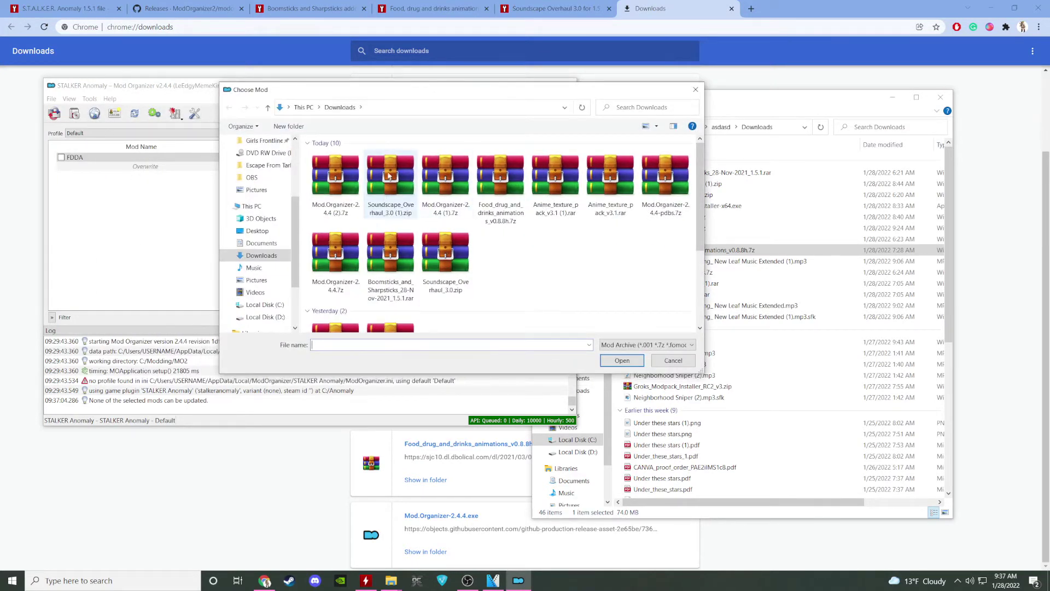
click(553, 8)
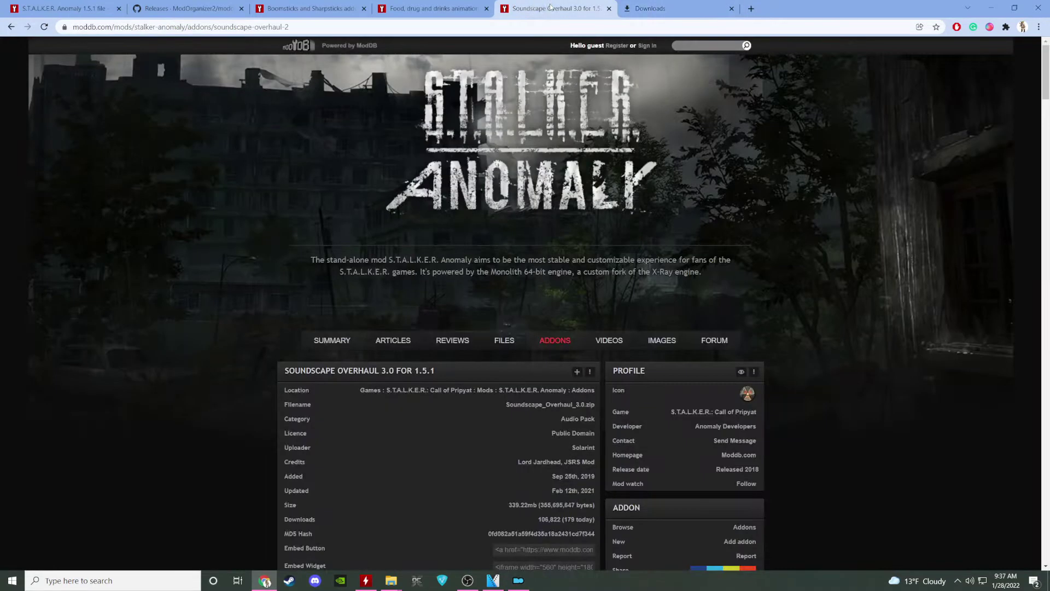
click(662, 4)
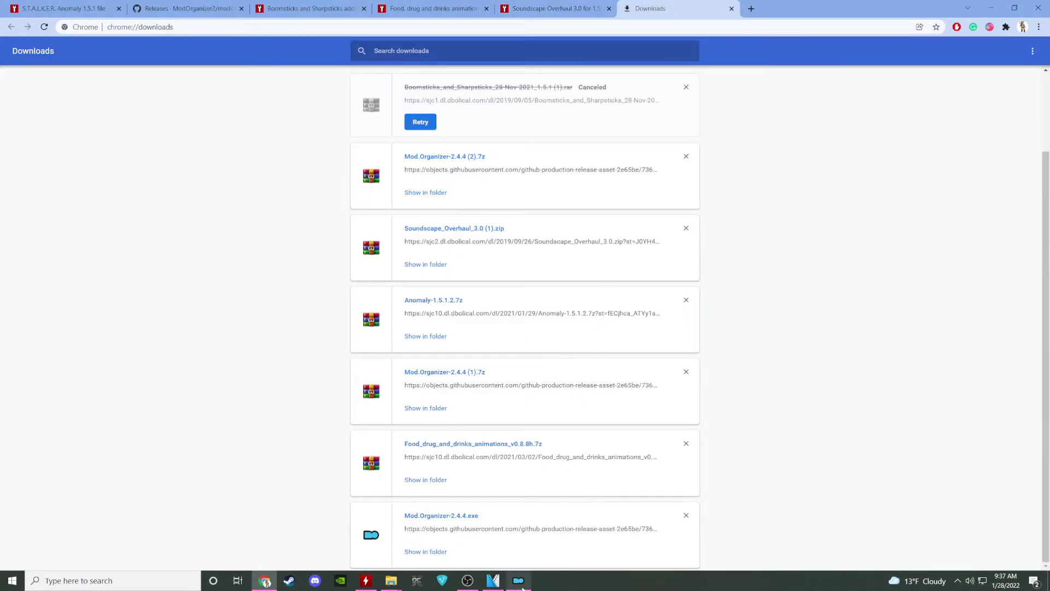
click(518, 581)
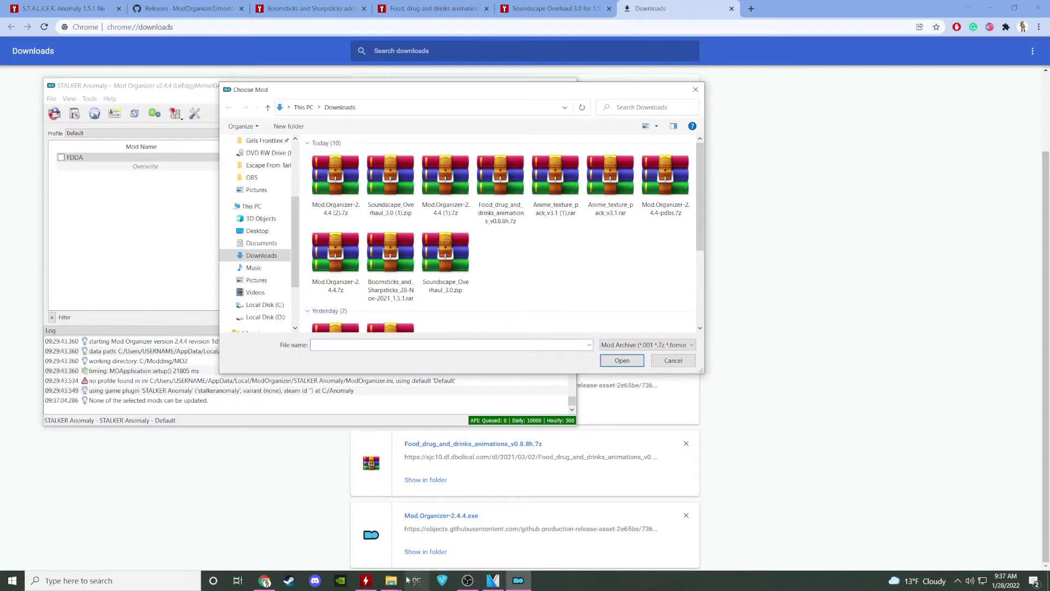
drag(422, 96, 630, 83)
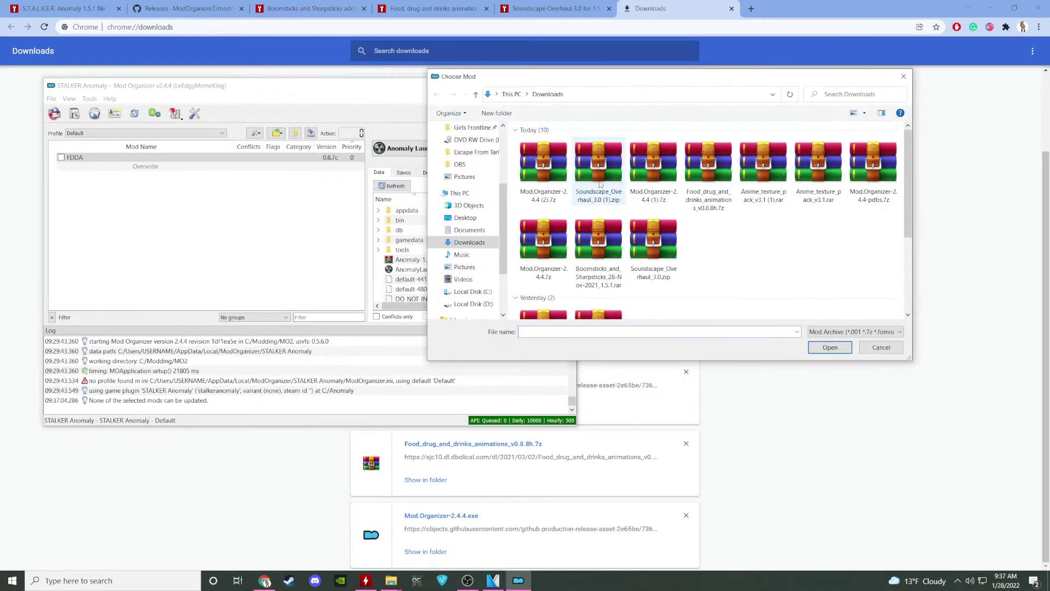
double_click(598, 164)
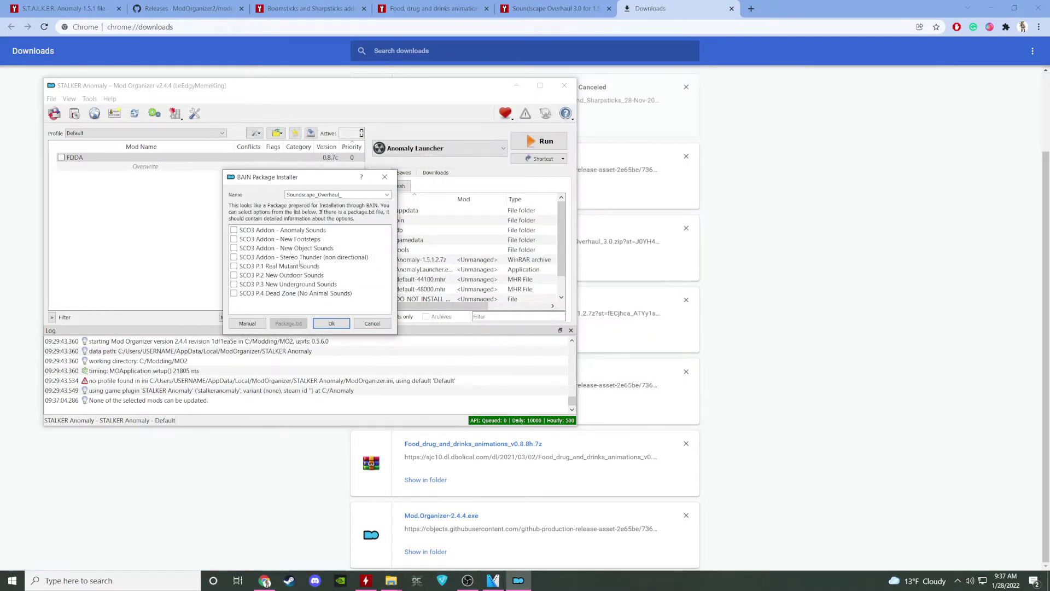
Select all SCO3 addons and parts, from Anomaly Sounds through P.4 Dead Zone, and install the Soundscape Overhaul package.
click(233, 239)
click(233, 248)
click(234, 257)
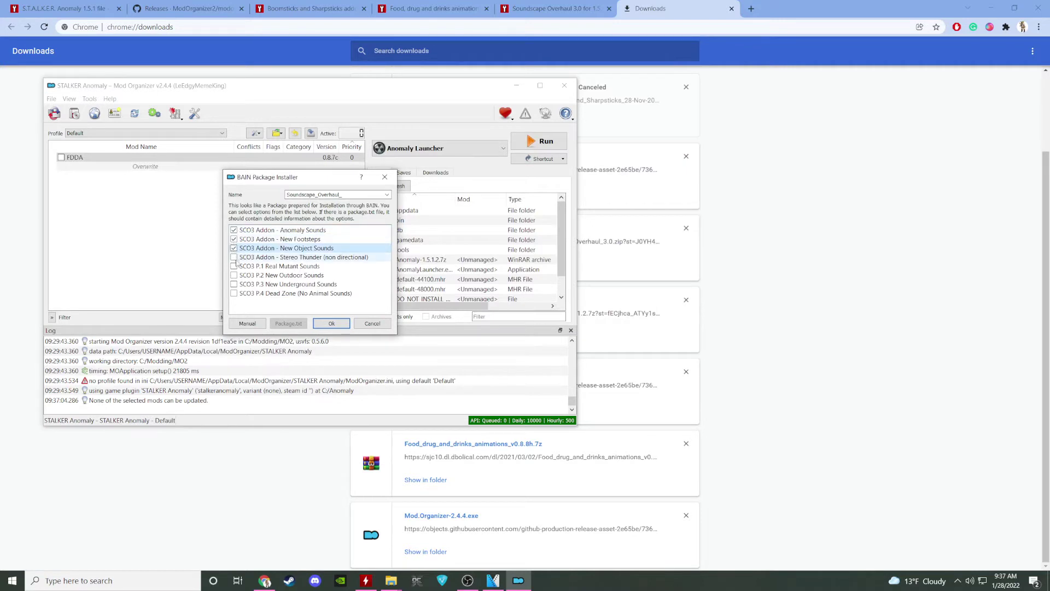
click(233, 266)
click(233, 275)
click(234, 284)
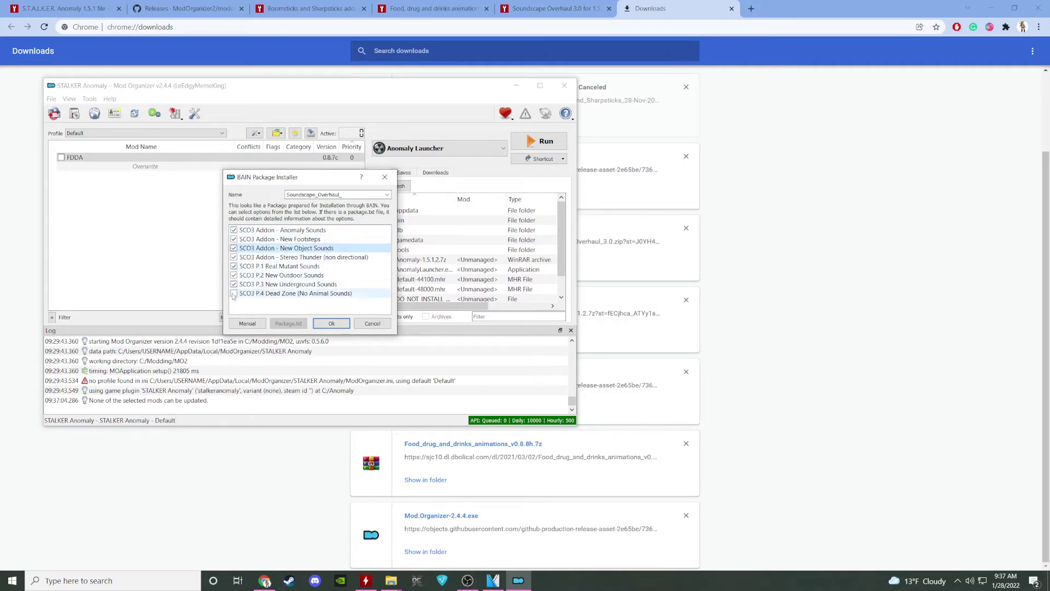
click(234, 293)
click(328, 324)
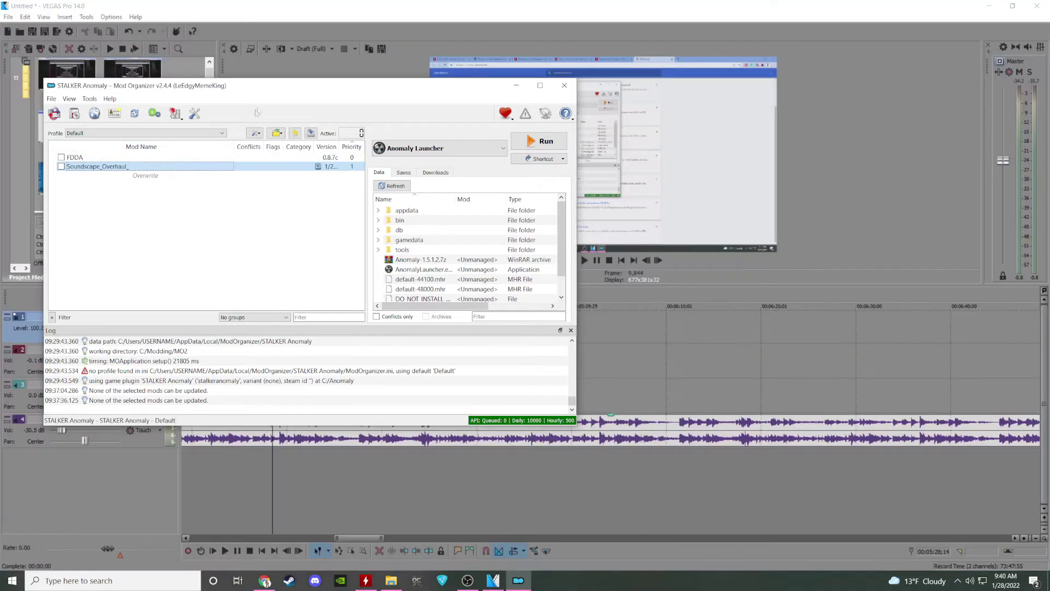
Enable the FDDA and Soundscape_Overhaul_ mods and run the Anomaly Launcher from Mod Organizer.
drag(285, 86, 425, 72)
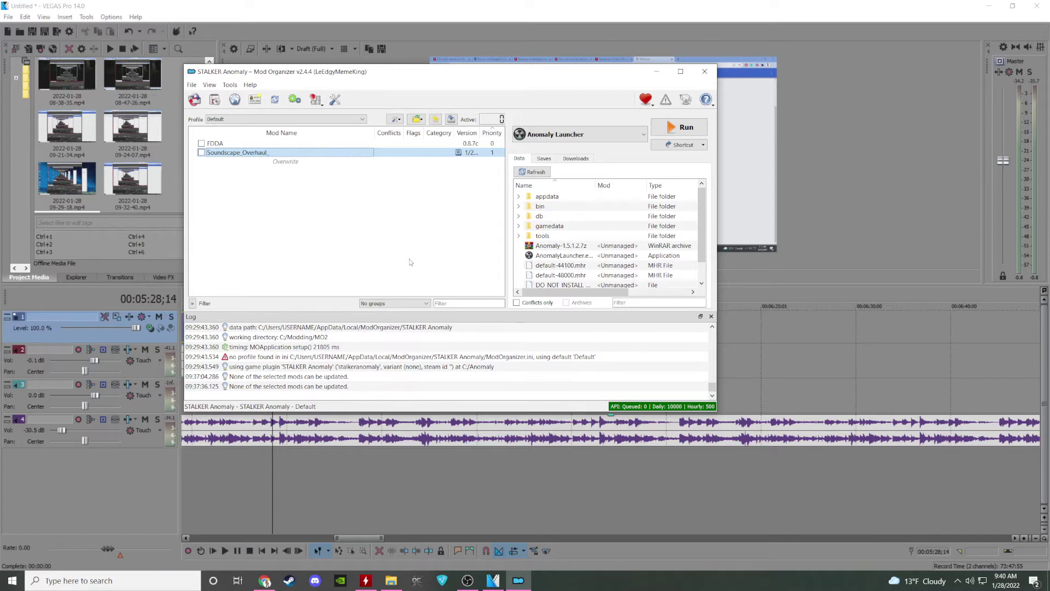
click(202, 153)
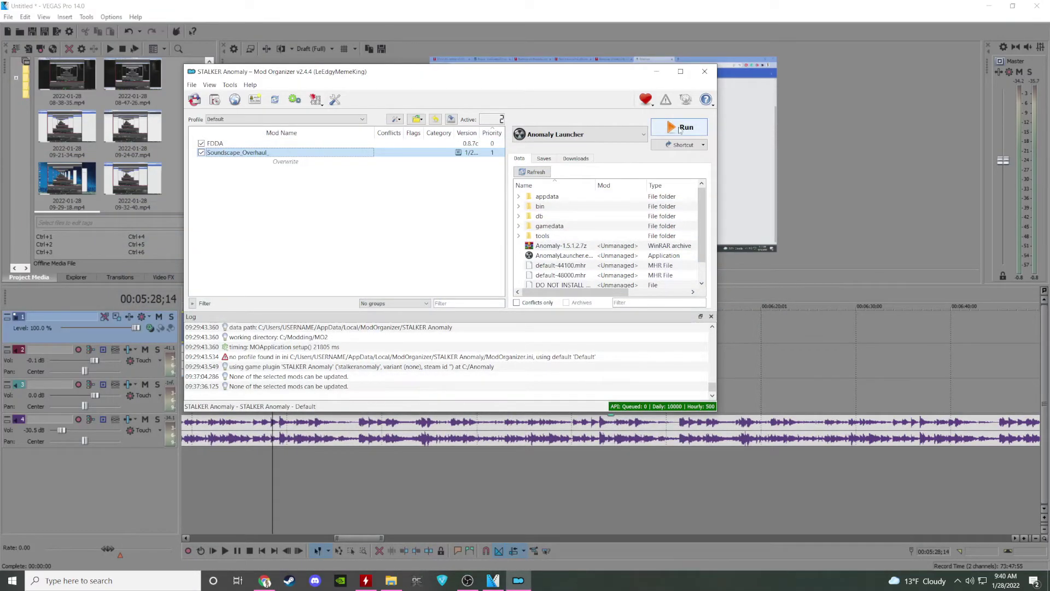
click(680, 129)
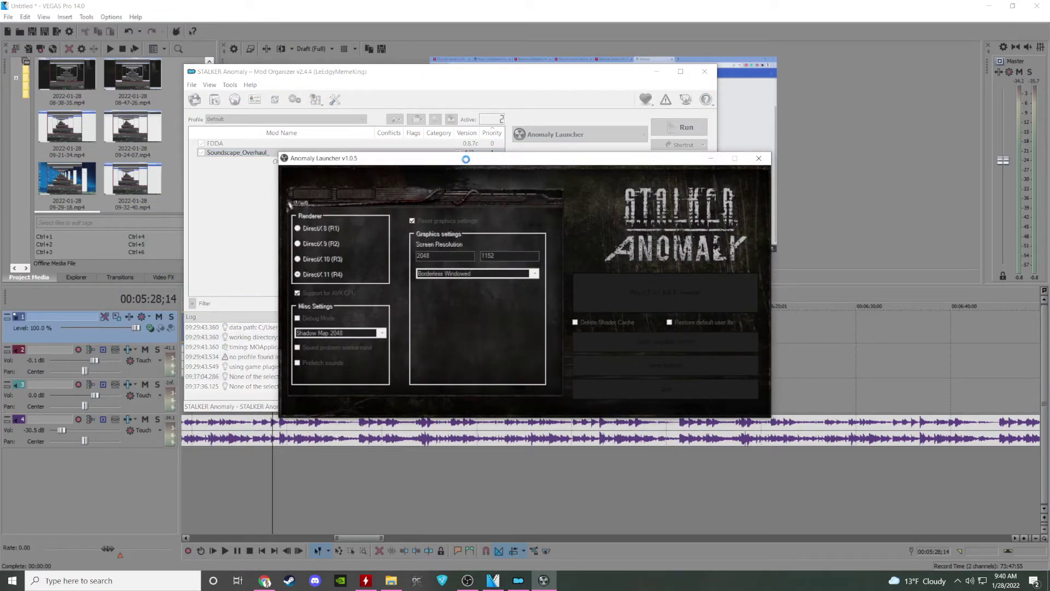
drag(499, 159, 590, 104)
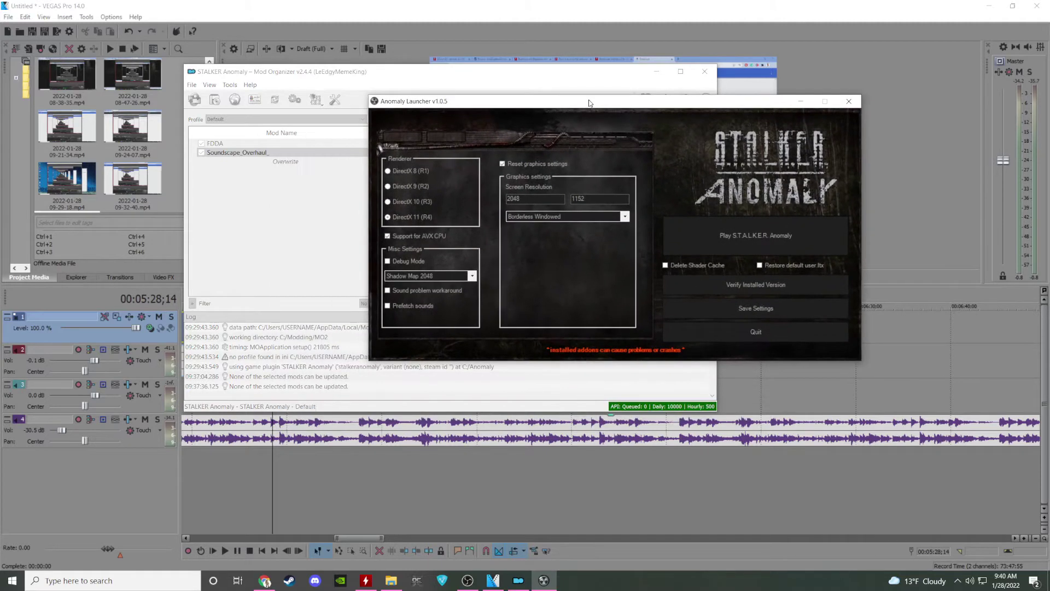
Set the launcher's screen resolution to 2560 by 1440 and the display mode to Fullscreen.
drag(526, 198, 472, 201)
text(2560)
key(Tab)
text(1)
click(569, 216)
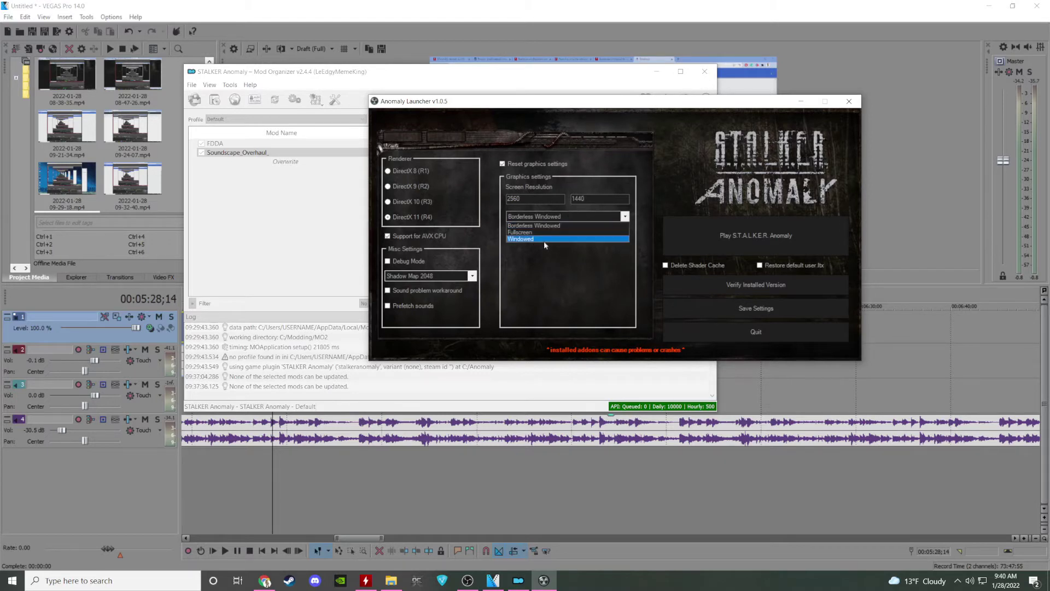
click(541, 233)
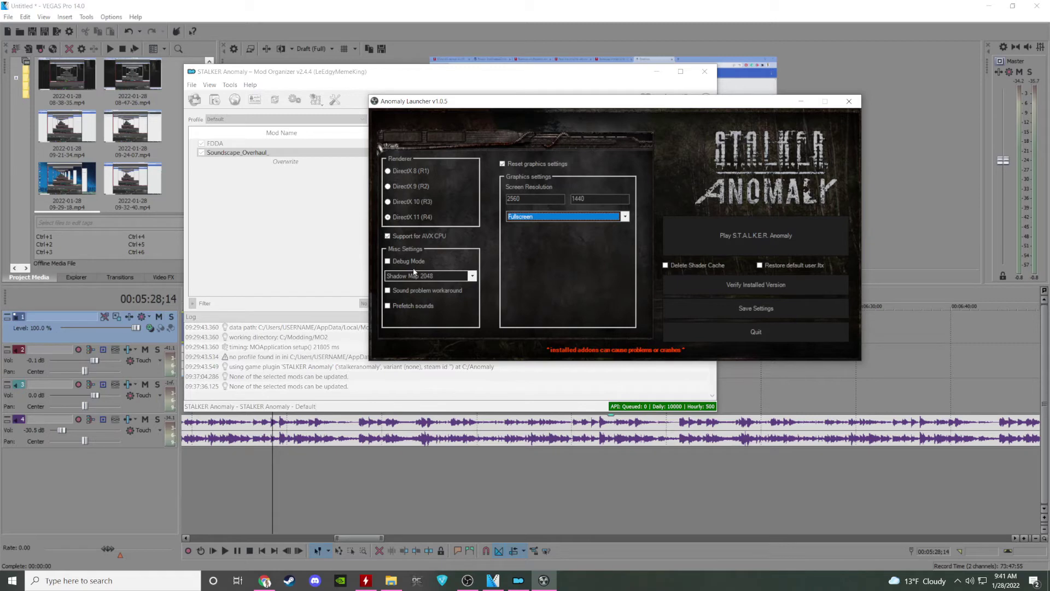
Turn on Debug Mode, launch S.T.A.L.K.E.R. Anomaly, and start a new game.
click(390, 262)
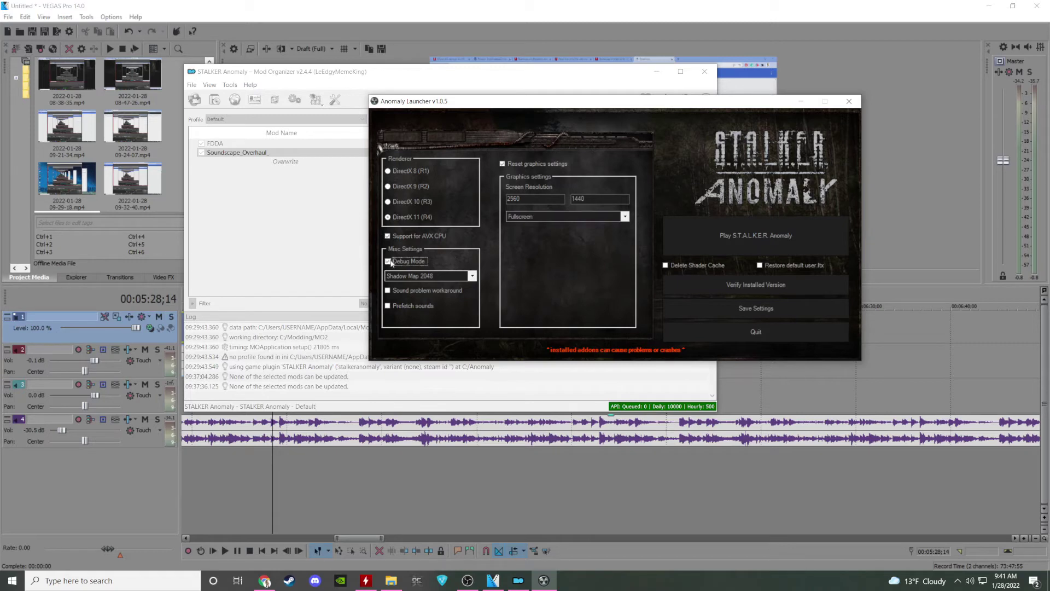
click(748, 234)
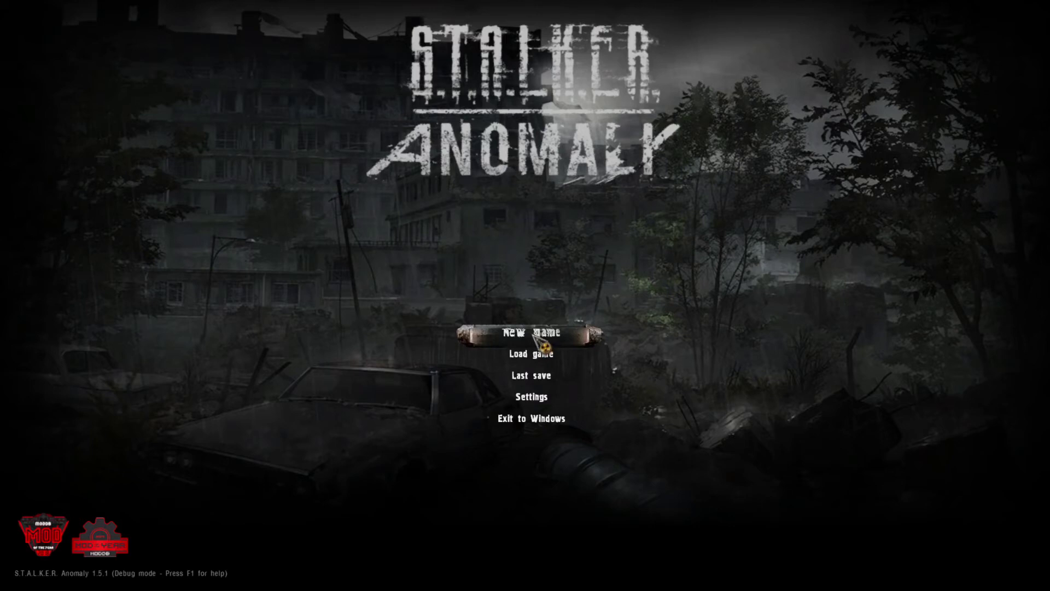
click(534, 335)
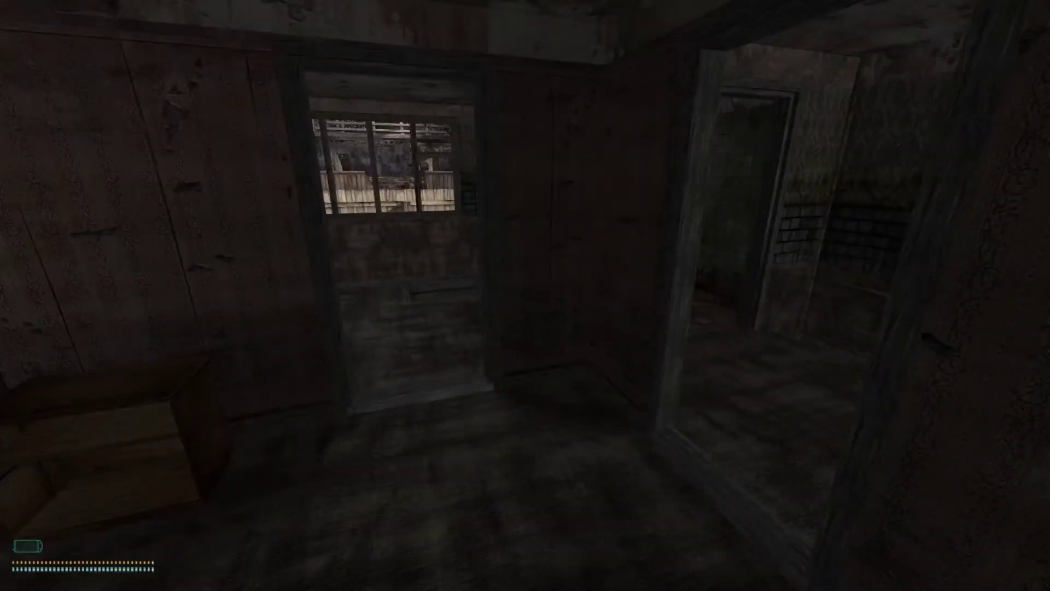
Use the debug item spawner to add the Saiga-12 "Nerd" (BaS) shotgun to the inventory, and return to the game.
key(F7)
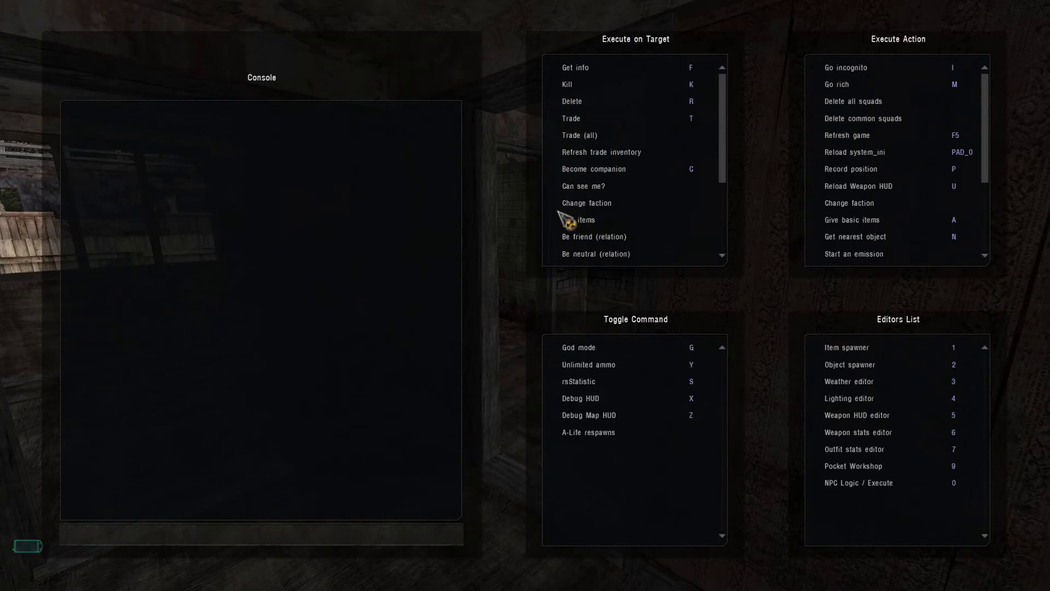
click(854, 347)
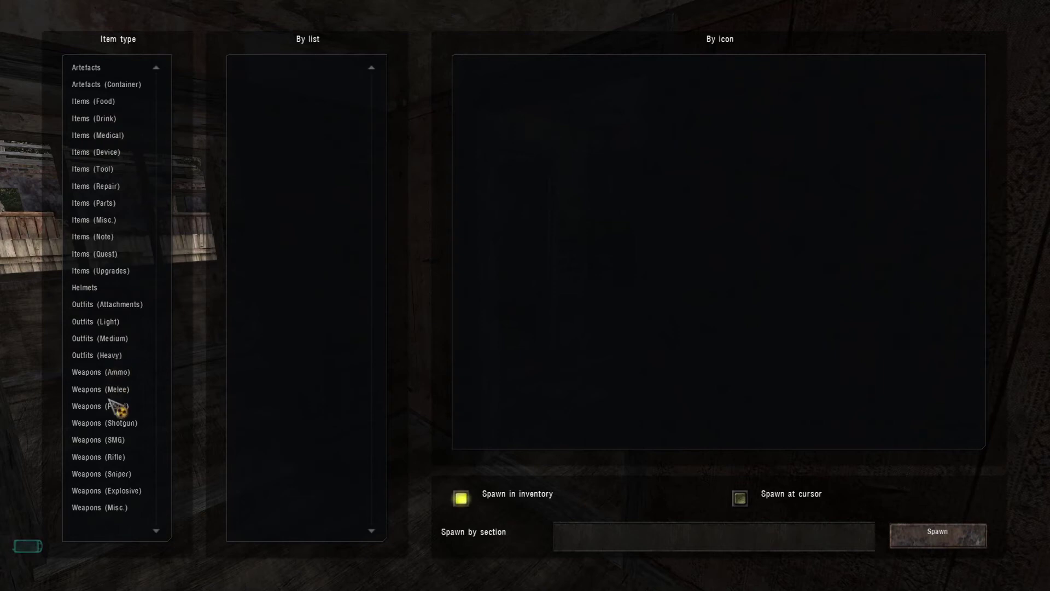
click(104, 423)
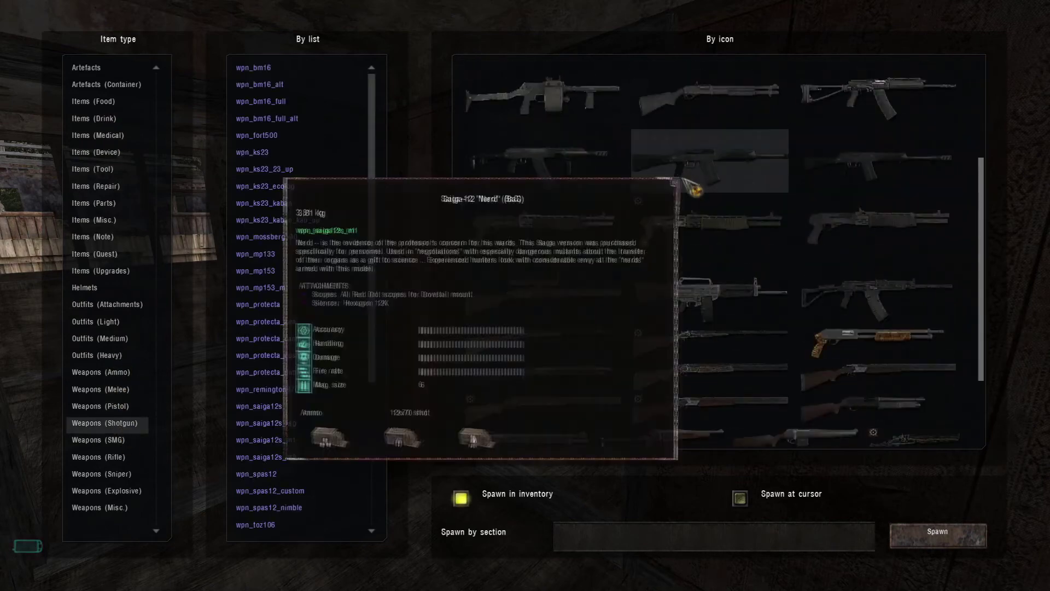
scroll(790, 274, down, 5)
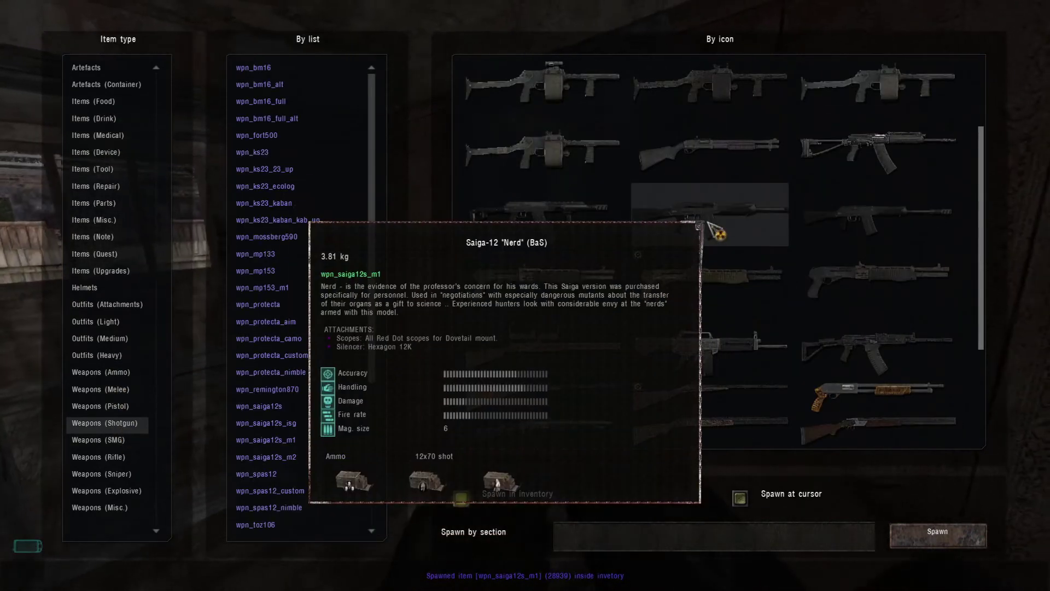
key(Escape)
key(Escape)
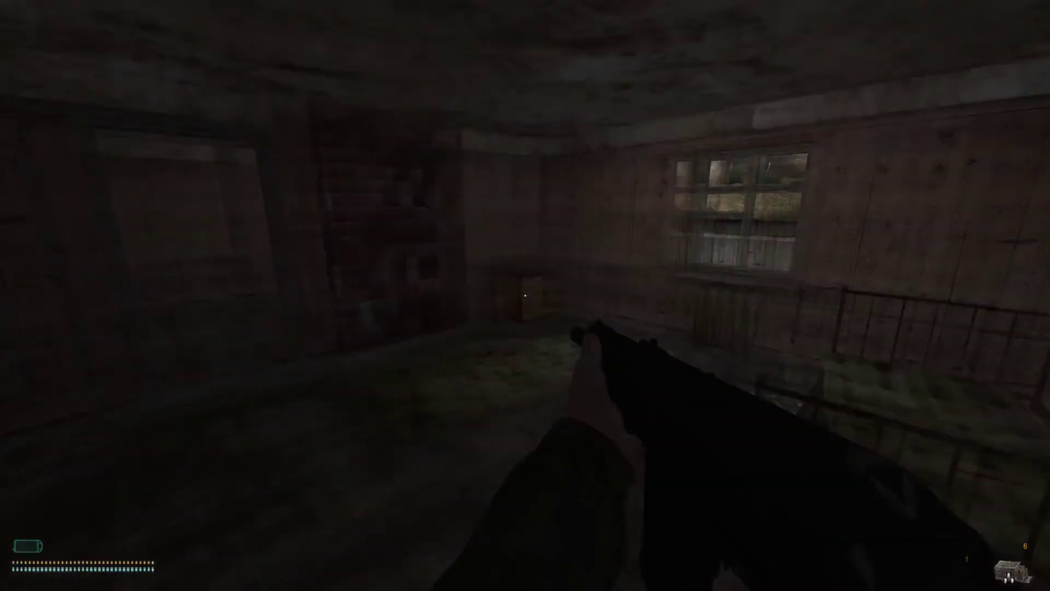
Try out the spawned shotgun and the backpack animation, and walk out of the house to the village road.
key(3)
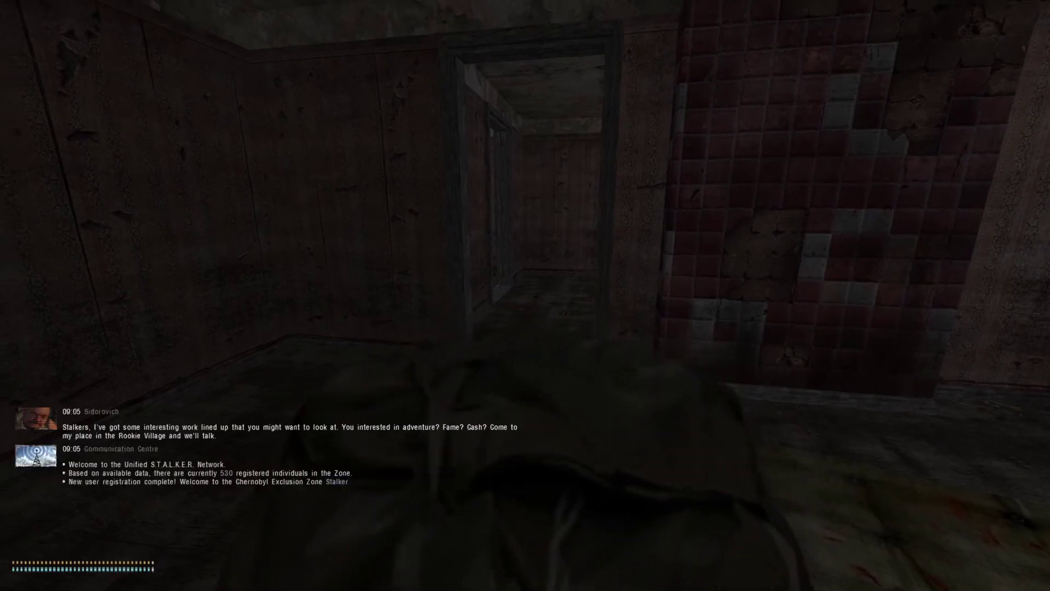
key(i)
key(i)
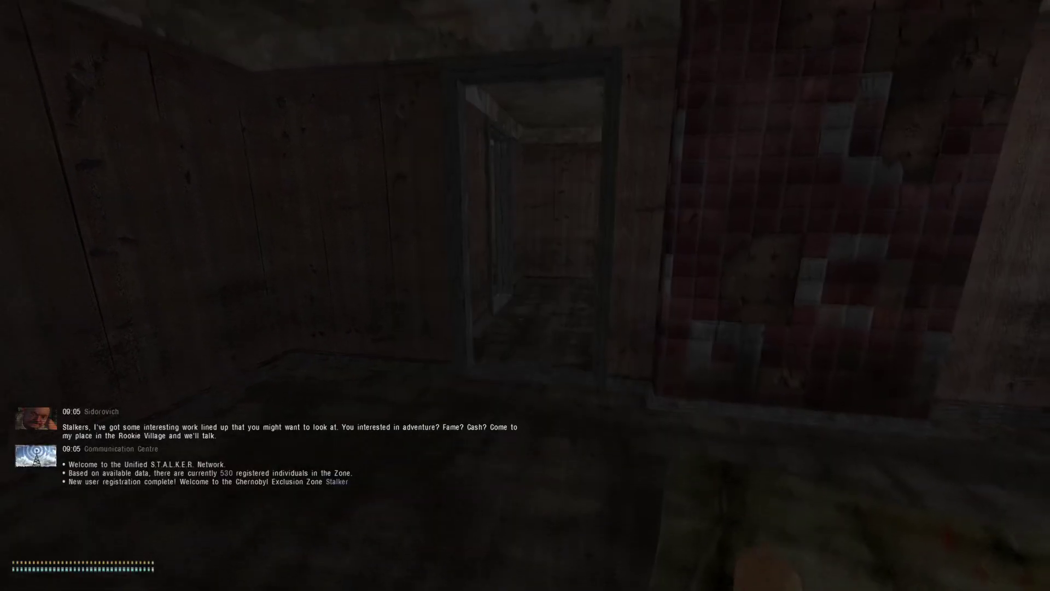
key(w)
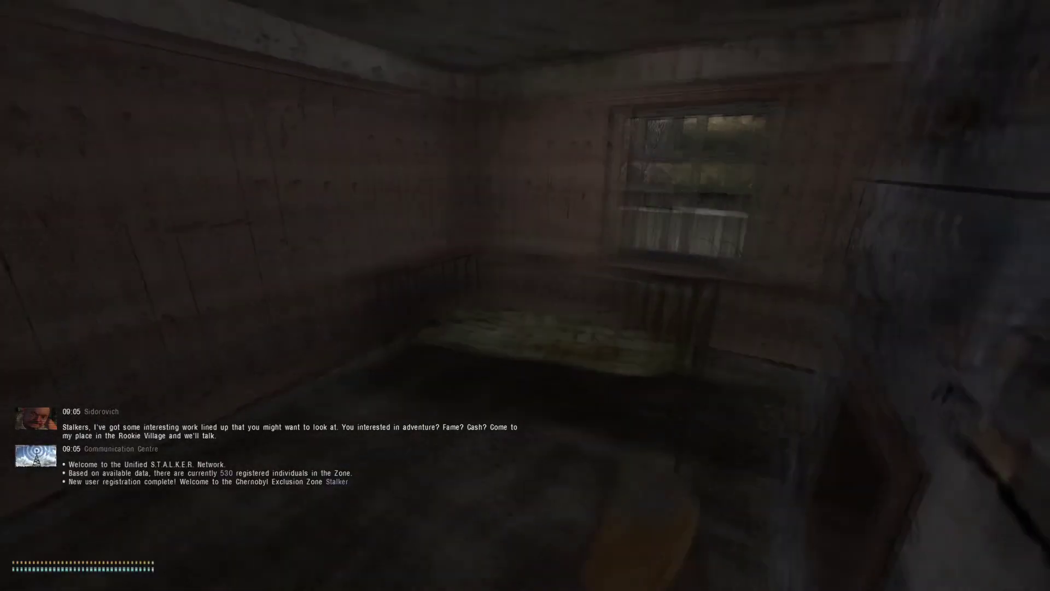
key(w)
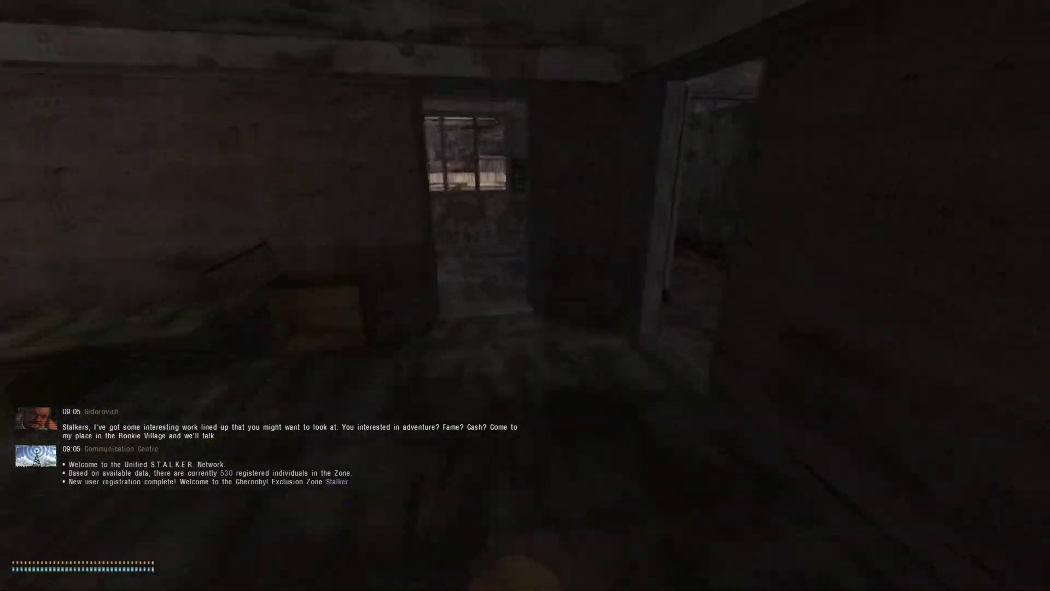
key(w)
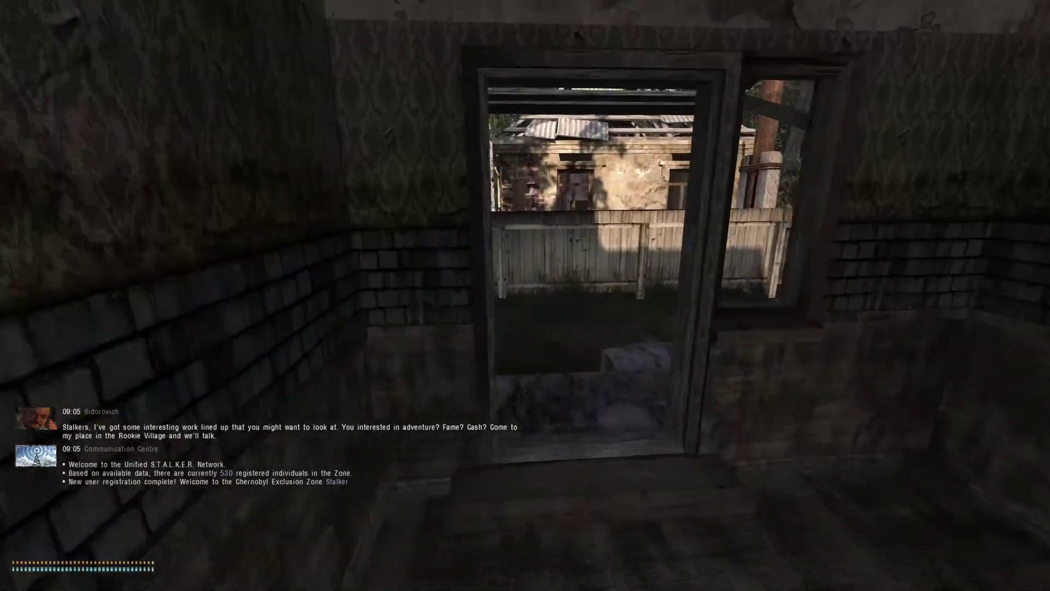
key(w)
key(w)
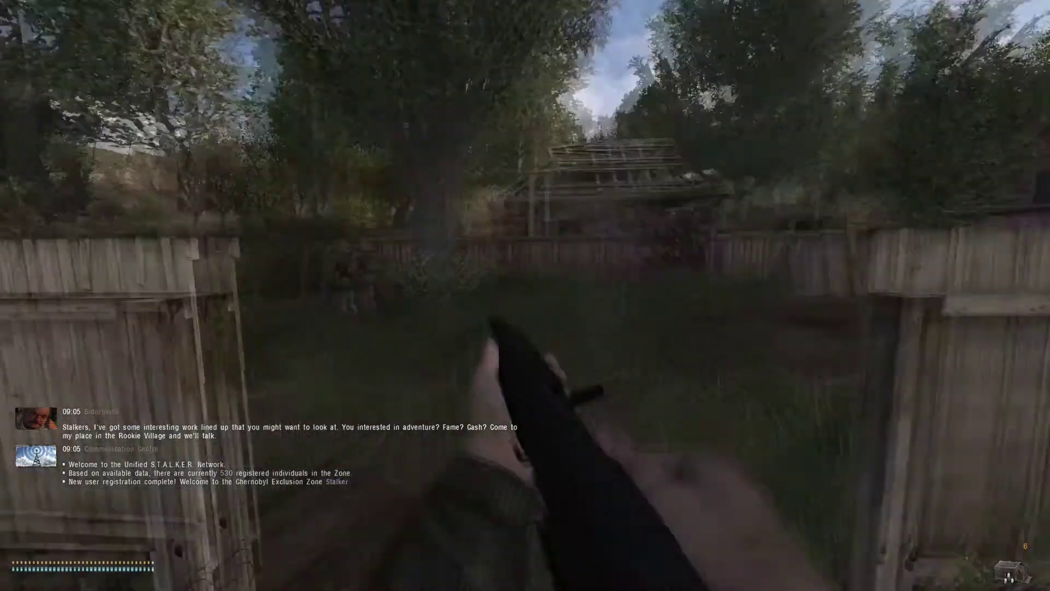
key(w)
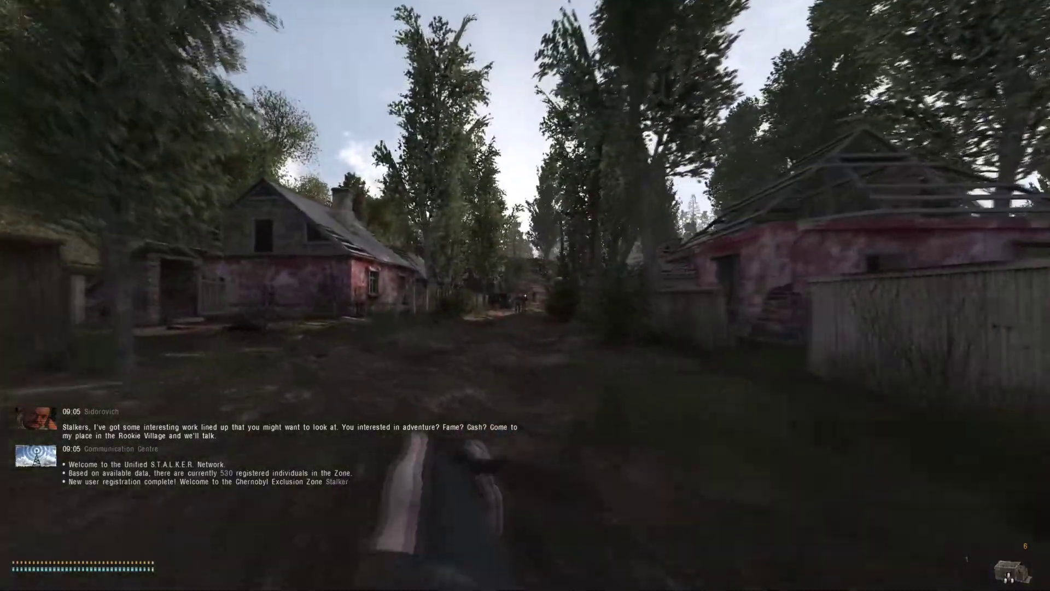
Walk along the village road past the red houses toward the stalker near the parked white car.
key(w)
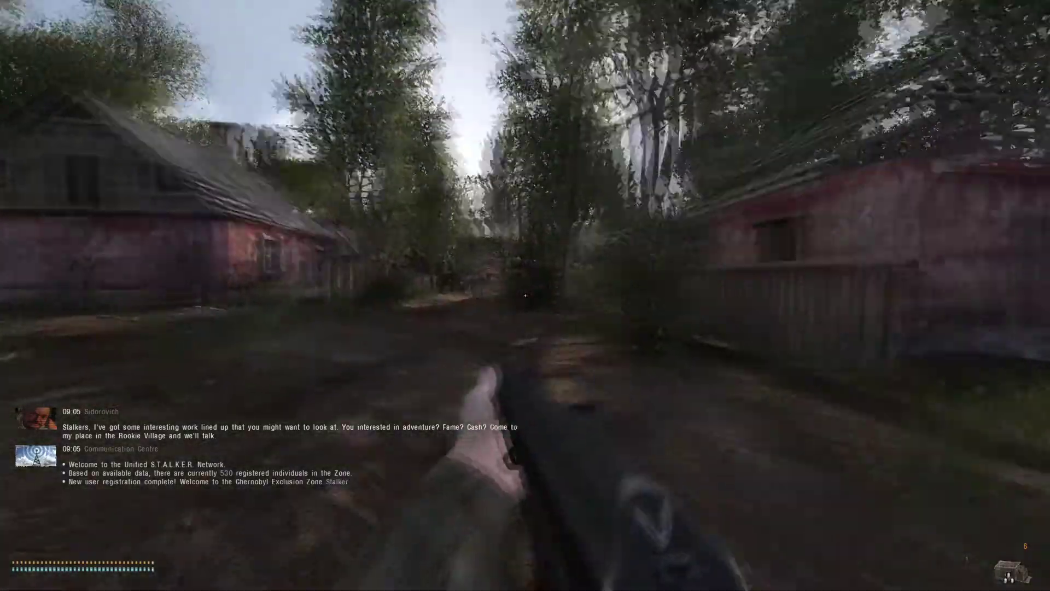
key(w)
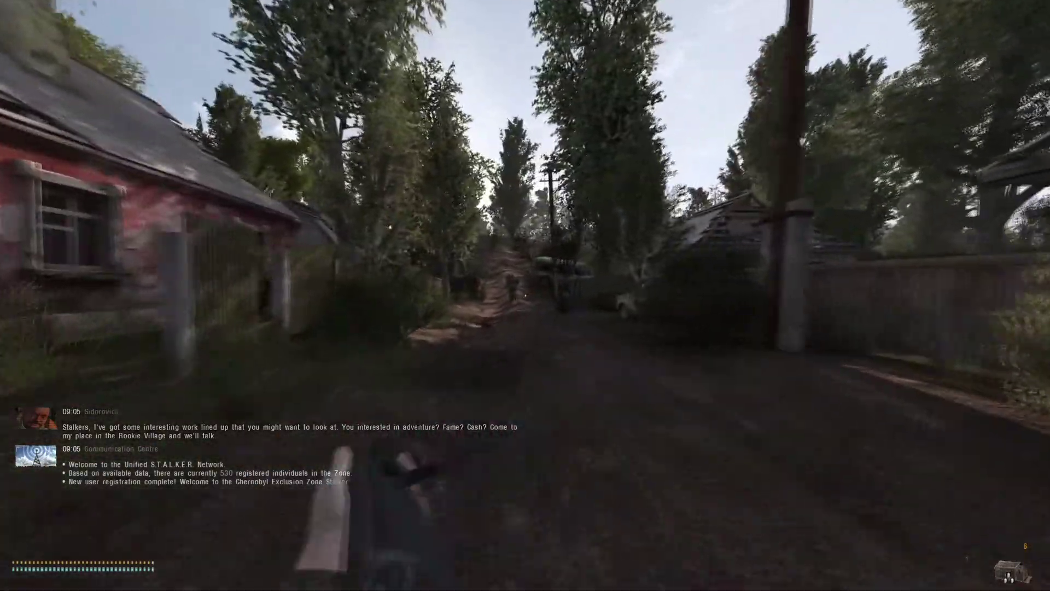
key(w)
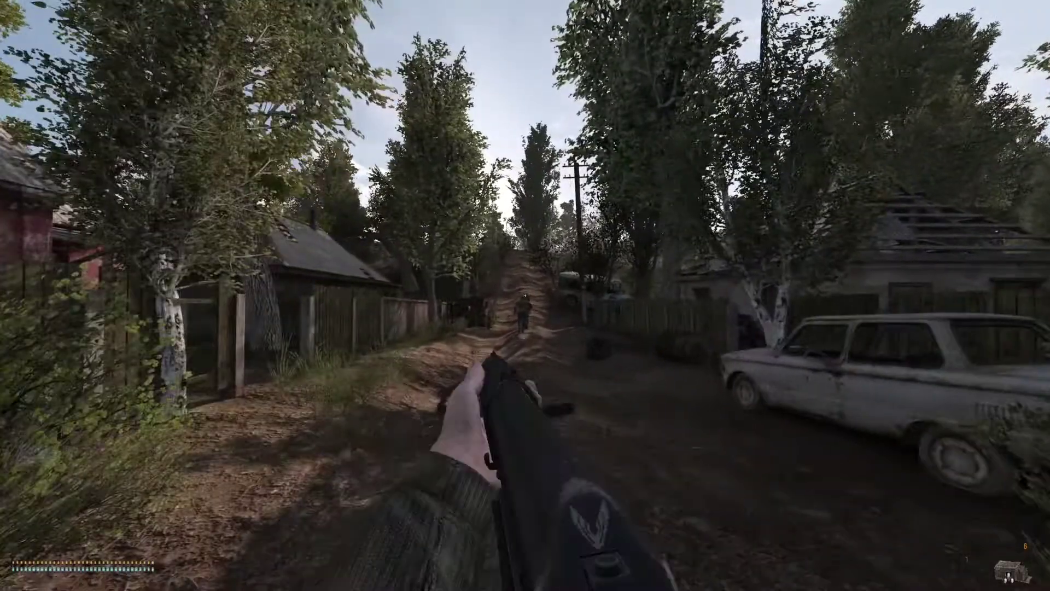
In the advanced video settings, lower the static and dynamic objects rendering distances to mid-range and set object detail to 0.8.
key(Escape)
click(528, 418)
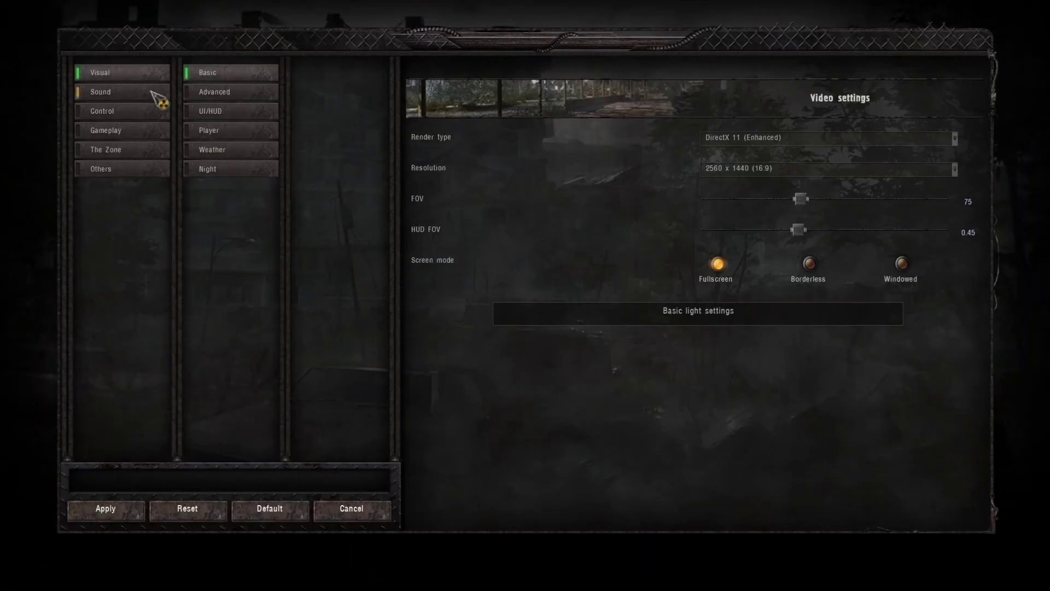
click(224, 91)
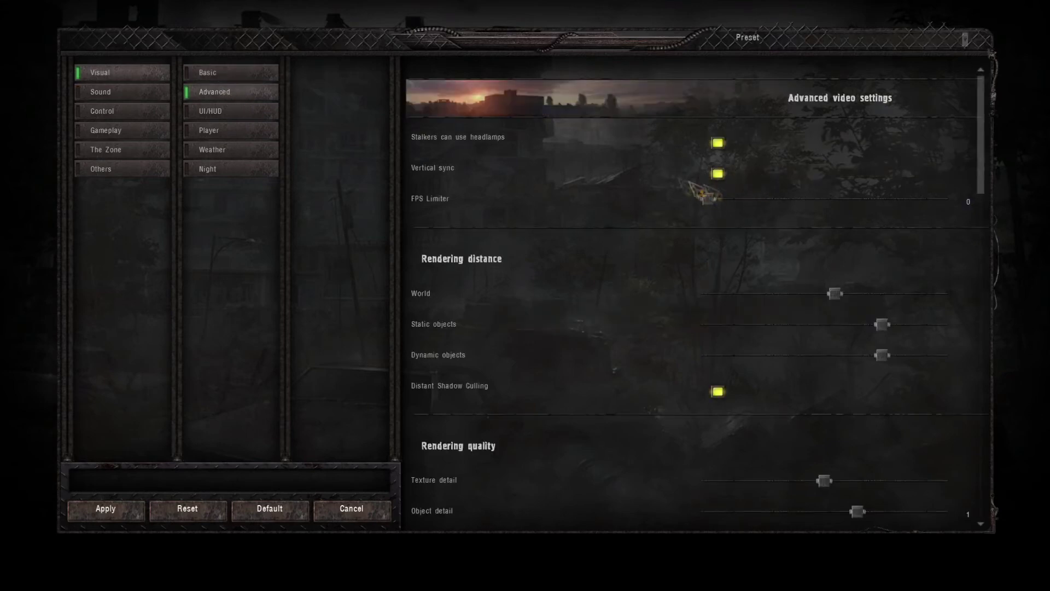
scroll(870, 272, down, 3)
scroll(874, 261, up, 3)
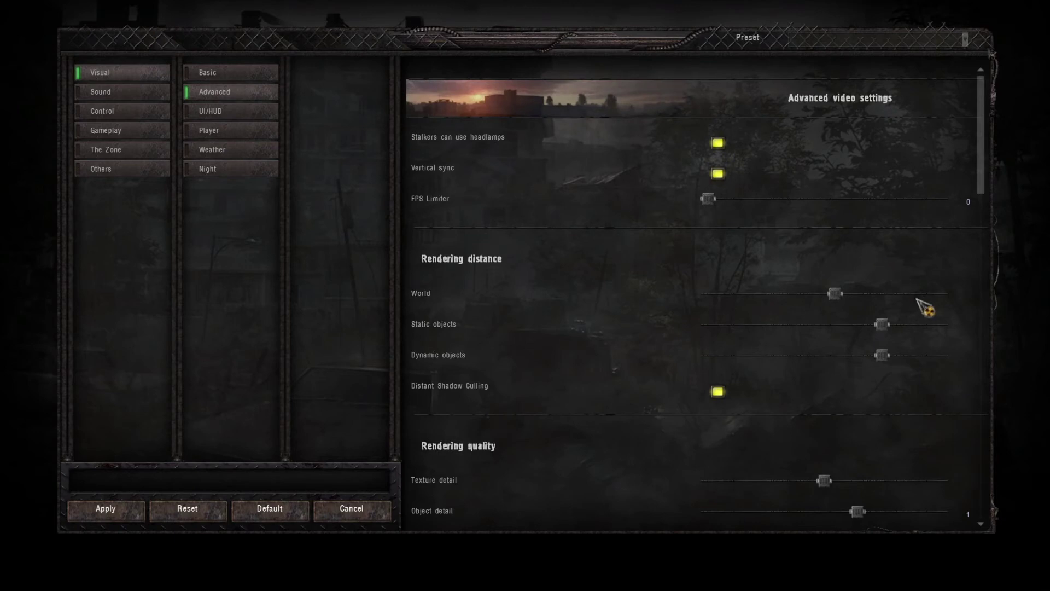
click(846, 326)
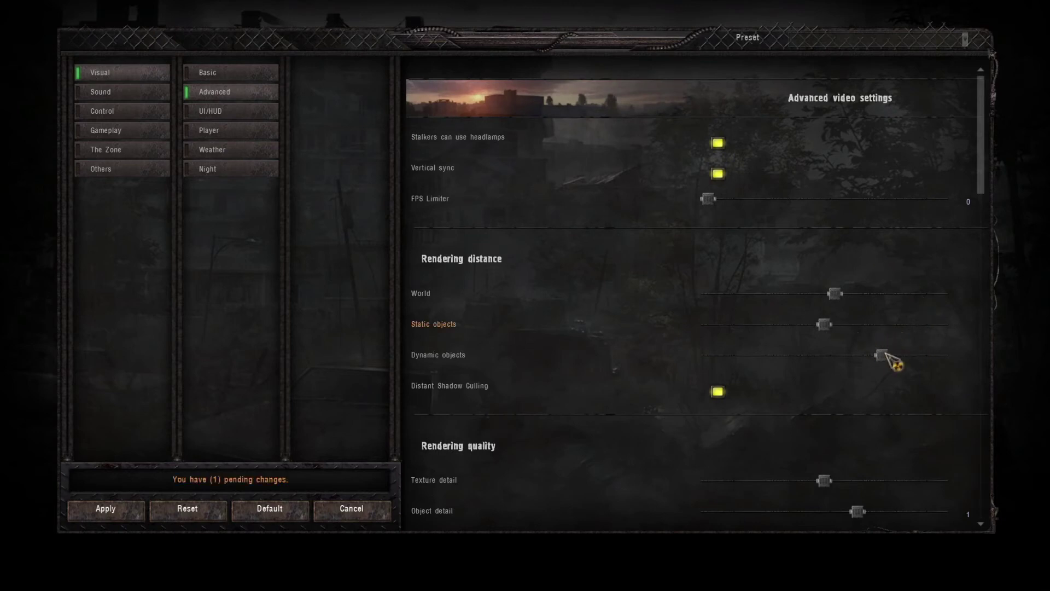
click(849, 356)
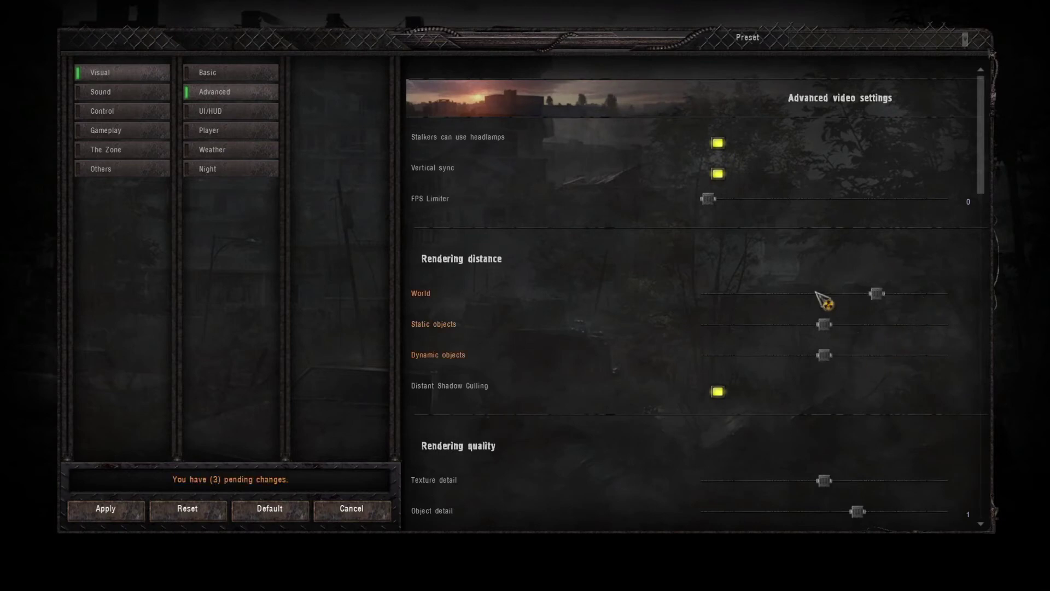
scroll(598, 344, down, 3)
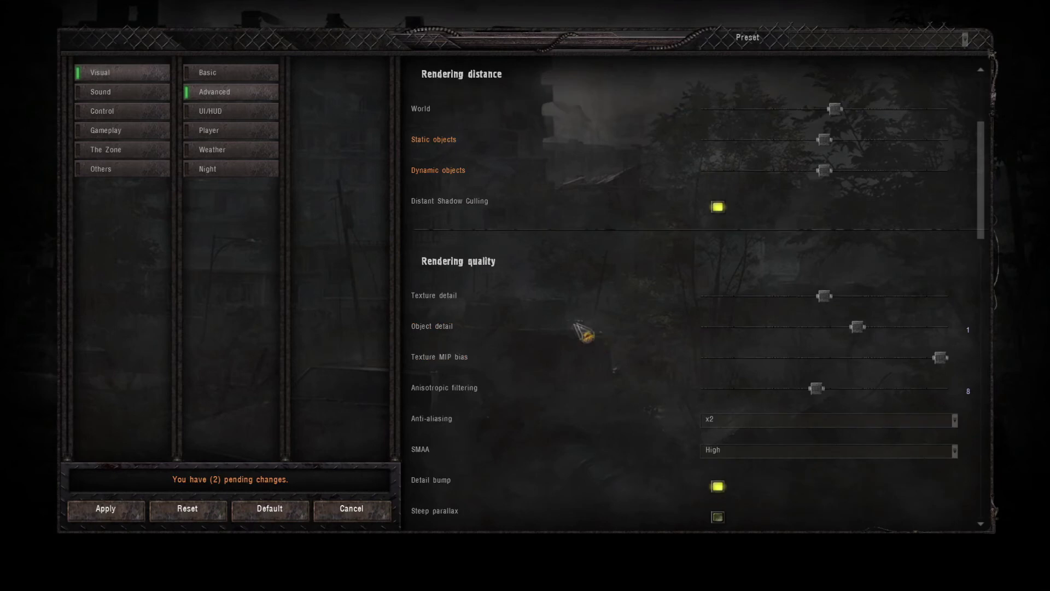
drag(860, 330, 828, 332)
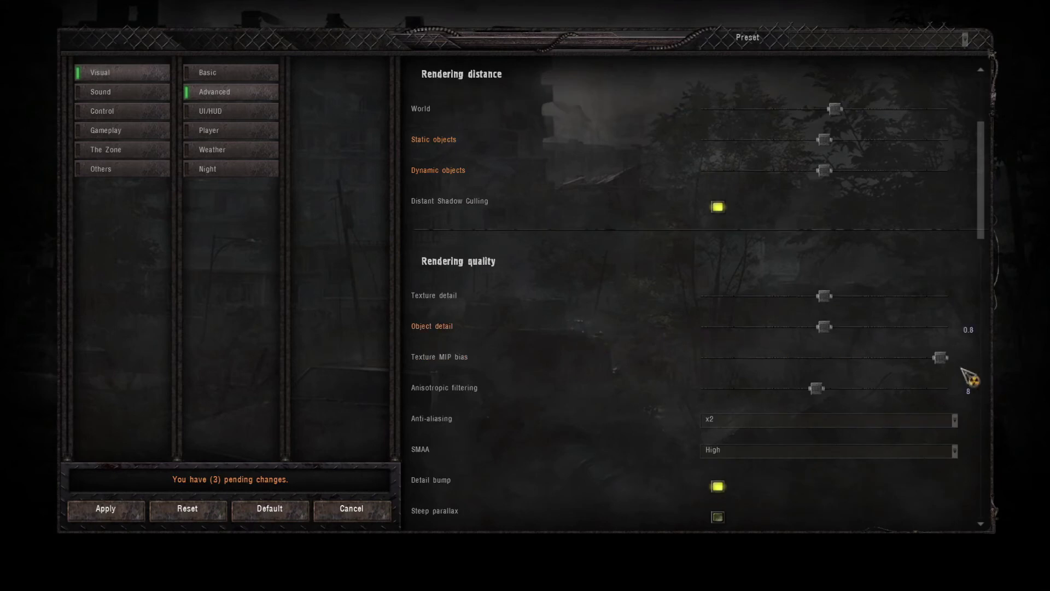
Lower the grass density, and set the grass rendering distance to 70 and the grass size to 0.8.
scroll(634, 353, down, 6)
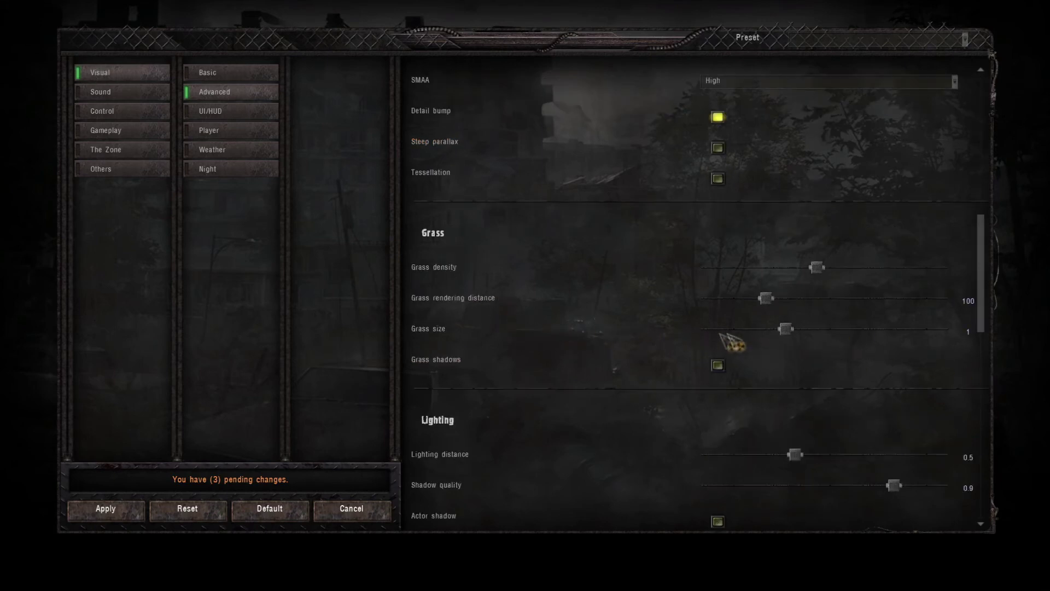
drag(818, 267, 742, 302)
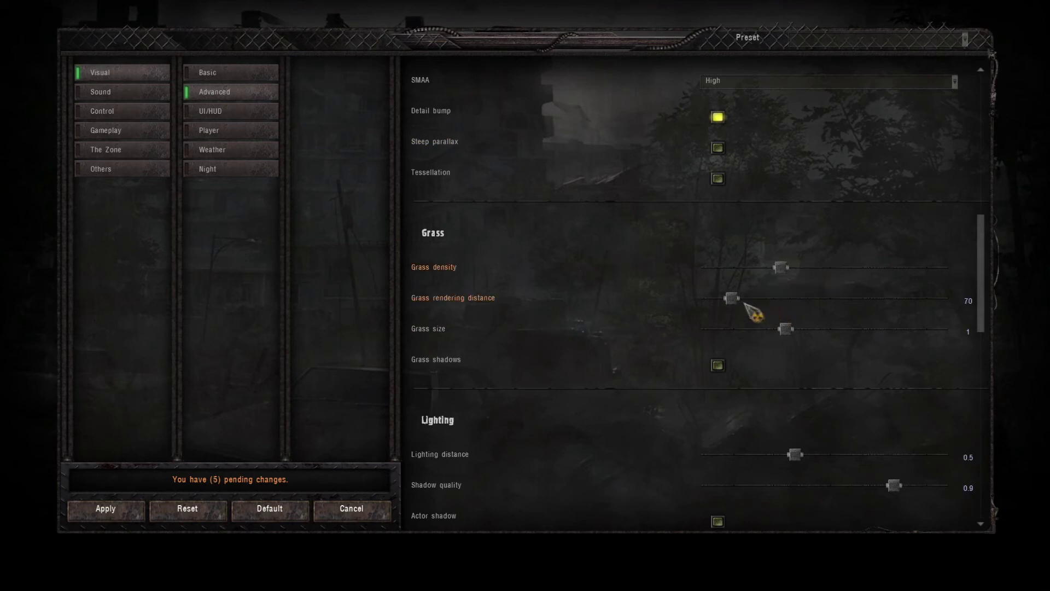
drag(788, 330, 762, 330)
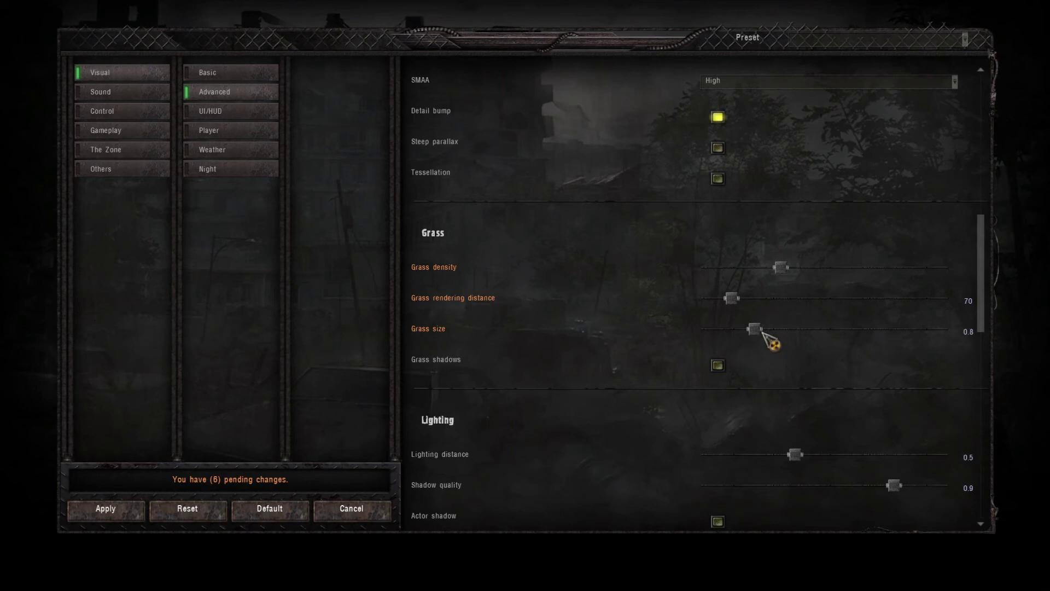
Reduce the shadow quality to 0.5 in the lighting settings and apply the video changes.
scroll(547, 310, down, 6)
scroll(547, 310, up, 6)
scroll(569, 339, down, 6)
scroll(569, 341, up, 3)
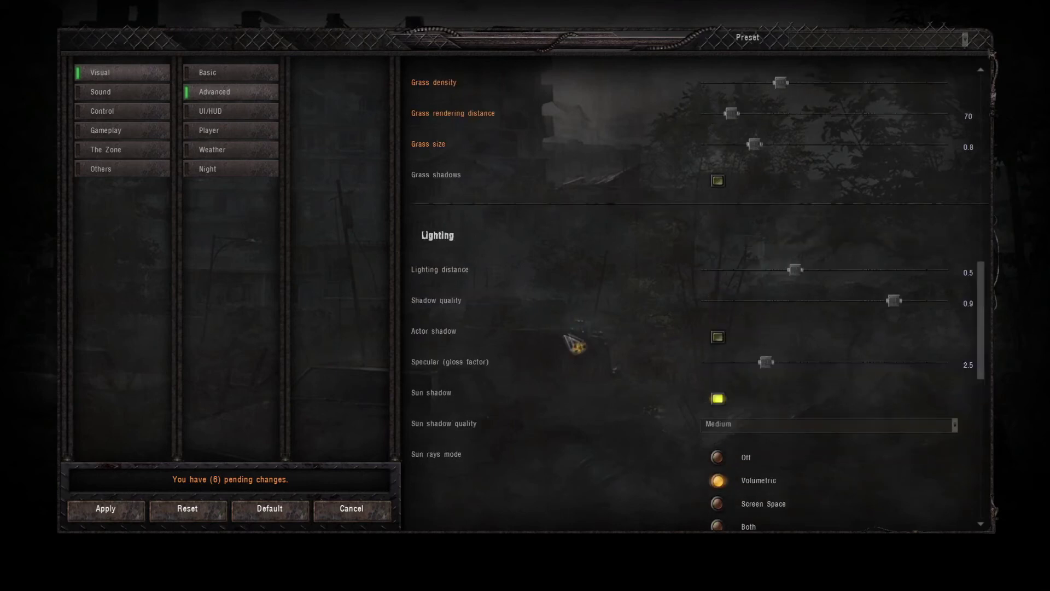
drag(897, 302, 709, 301)
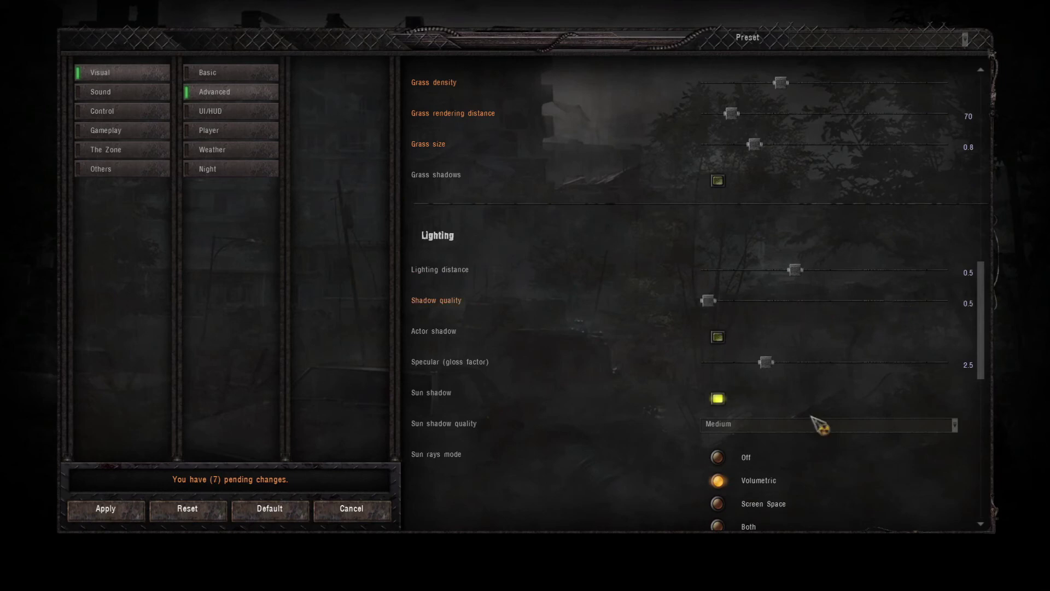
scroll(816, 422, down, 3)
click(718, 327)
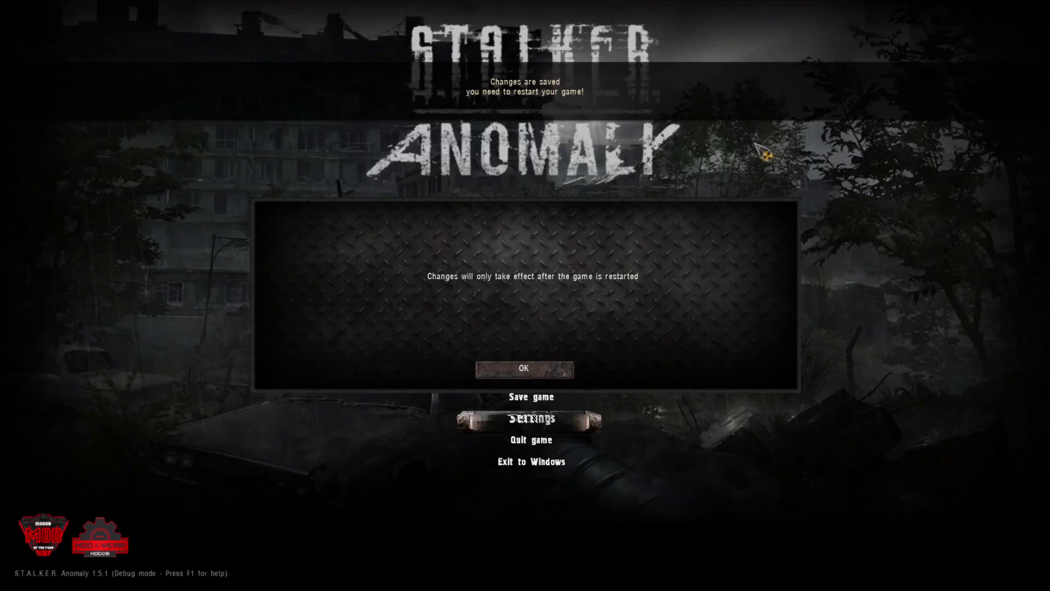
Dismiss the restart notice, return to the game, and walk back down the village road.
click(545, 371)
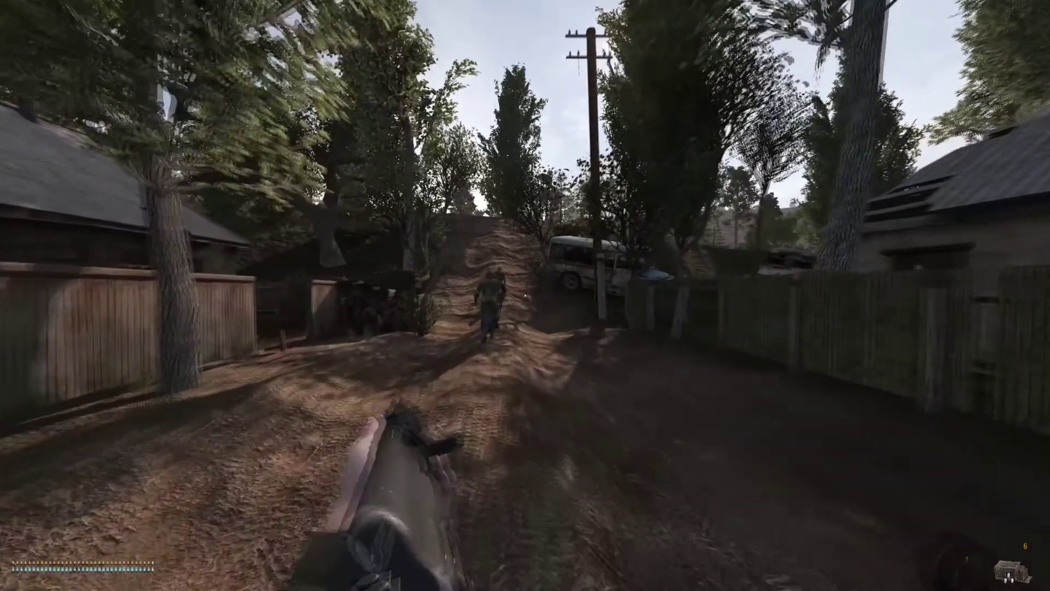
key(w)
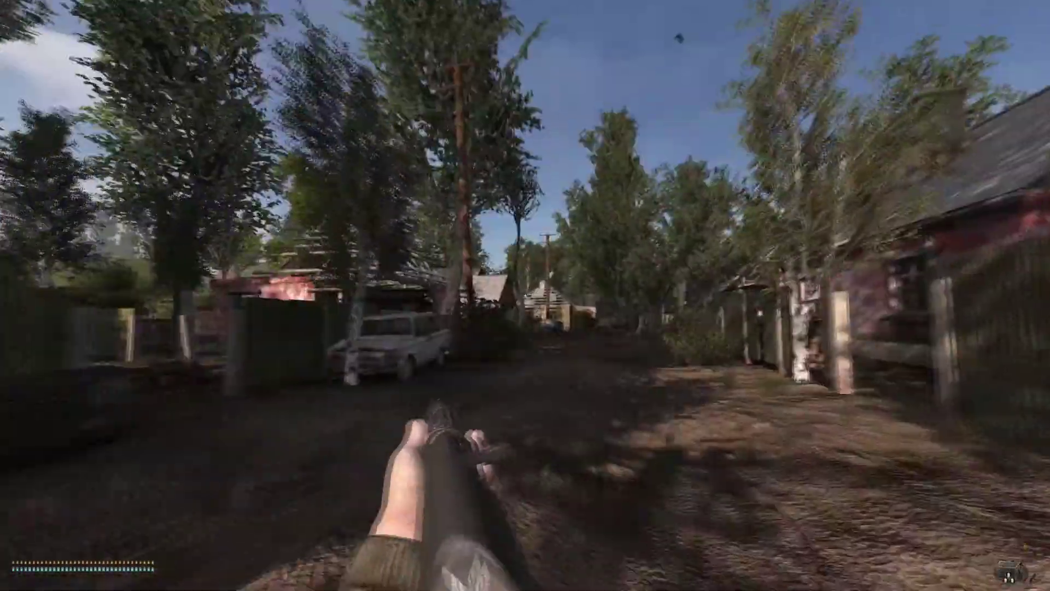
key(w)
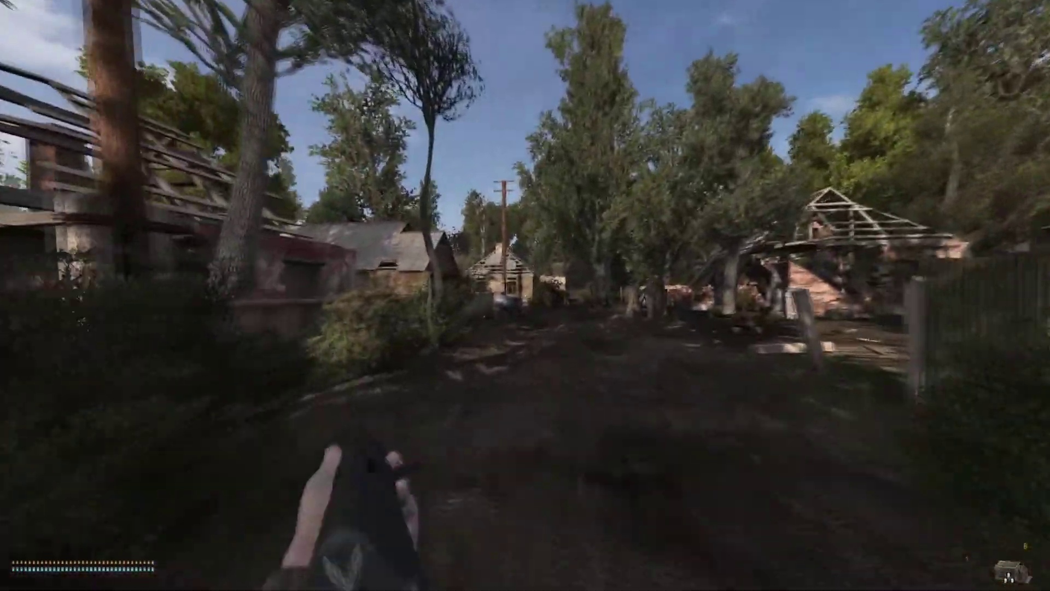